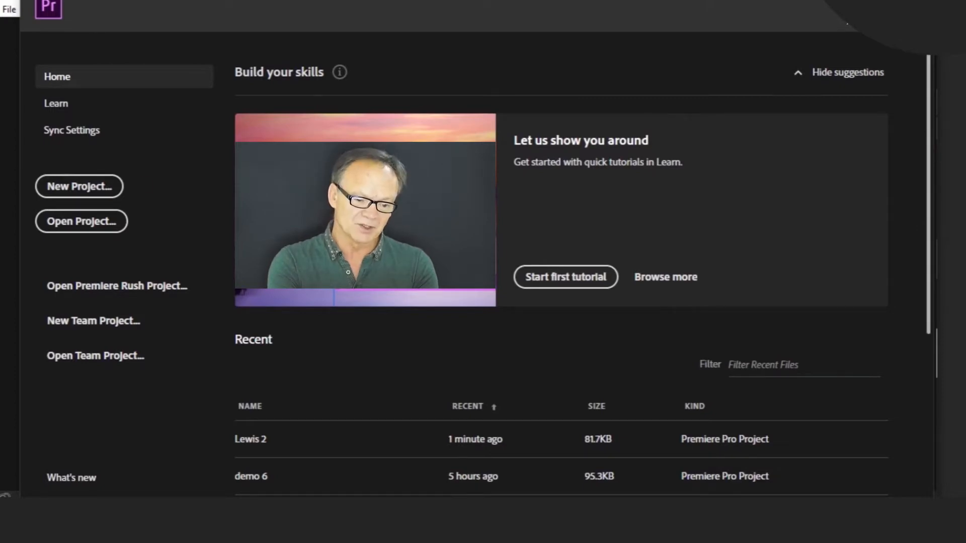
Step: Create a new project named demo7
click(83, 193)
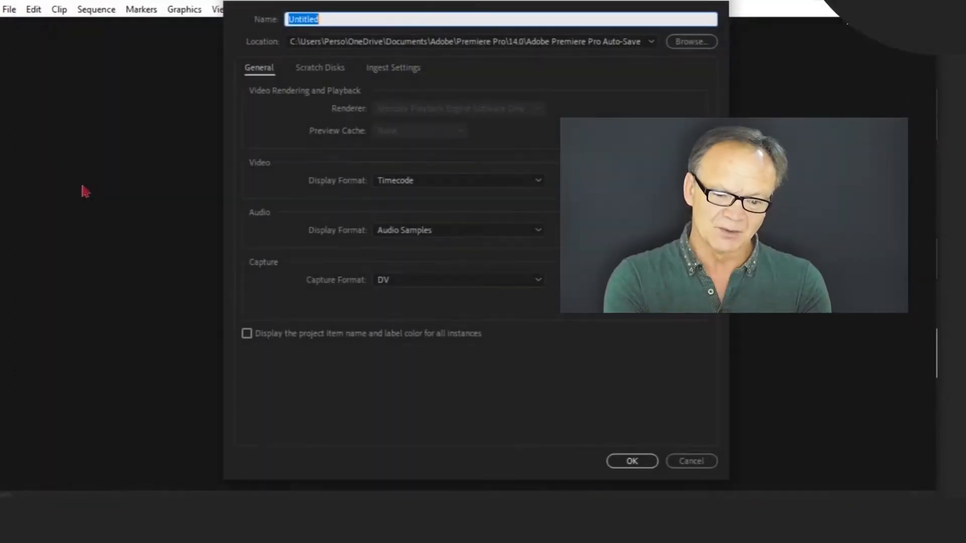
click(323, 20)
key(BackSpace)
key(BackSpace)
key(BackSpace)
key(BackSpace)
key(BackSpace)
key(BackSpace)
key(BackSpace)
key(BackSpace)
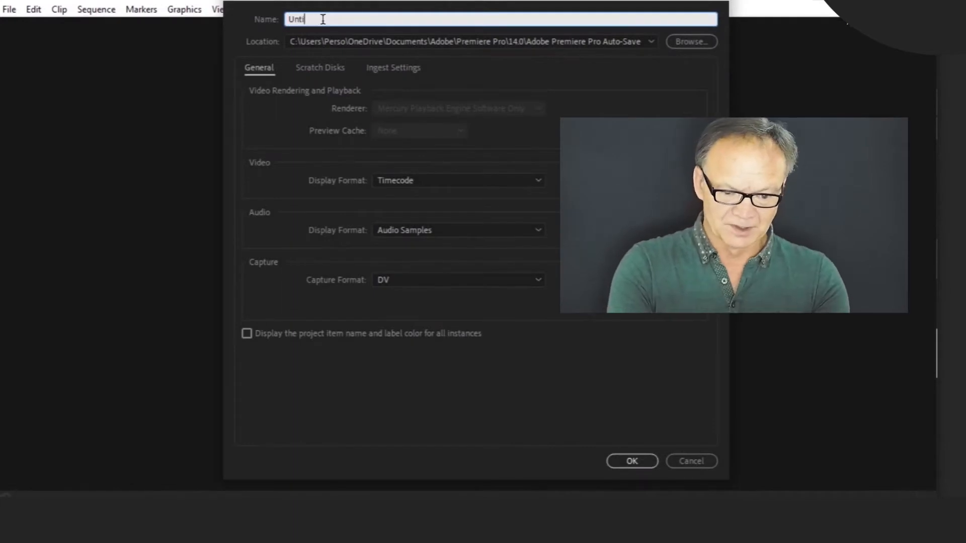
text(demo1)
click(631, 460)
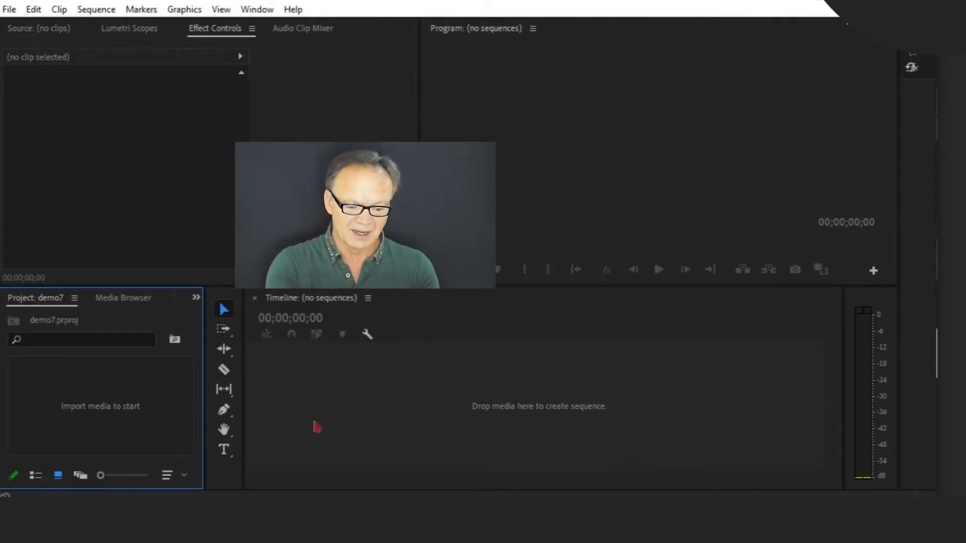
Step: Place the VIDDYOZE-Modern Opener (3) video from the Downloads folder into the empty timeline as a new sequence
click(329, 509)
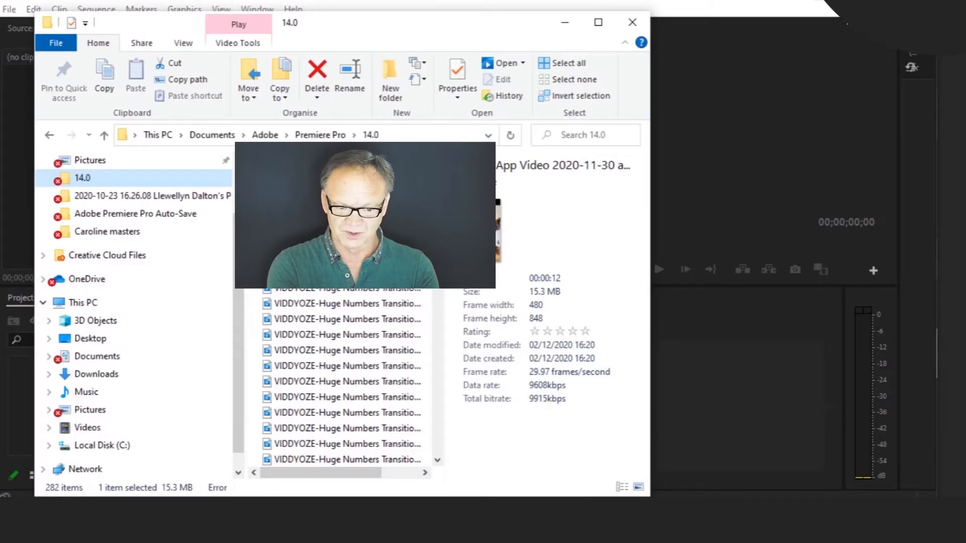
click(95, 374)
drag(297, 302, 716, 442)
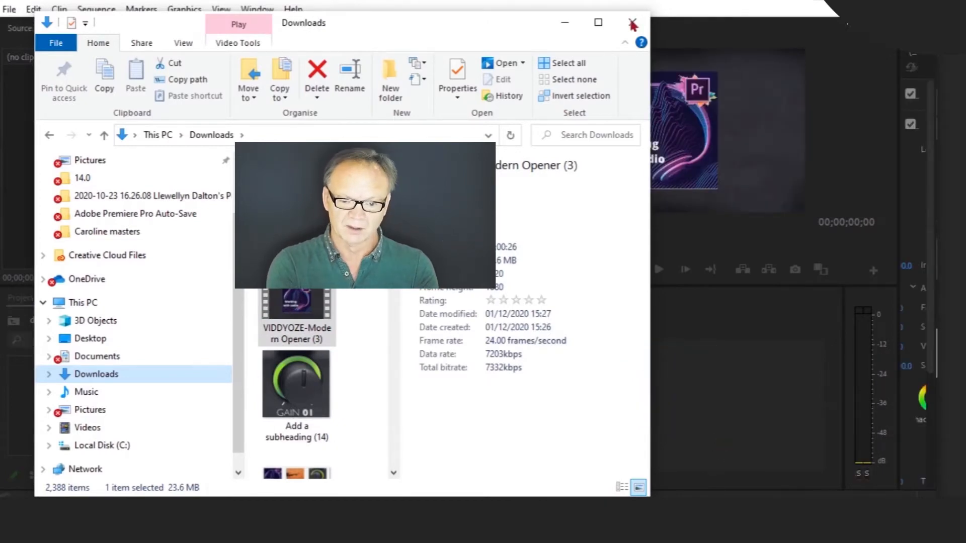
click(633, 25)
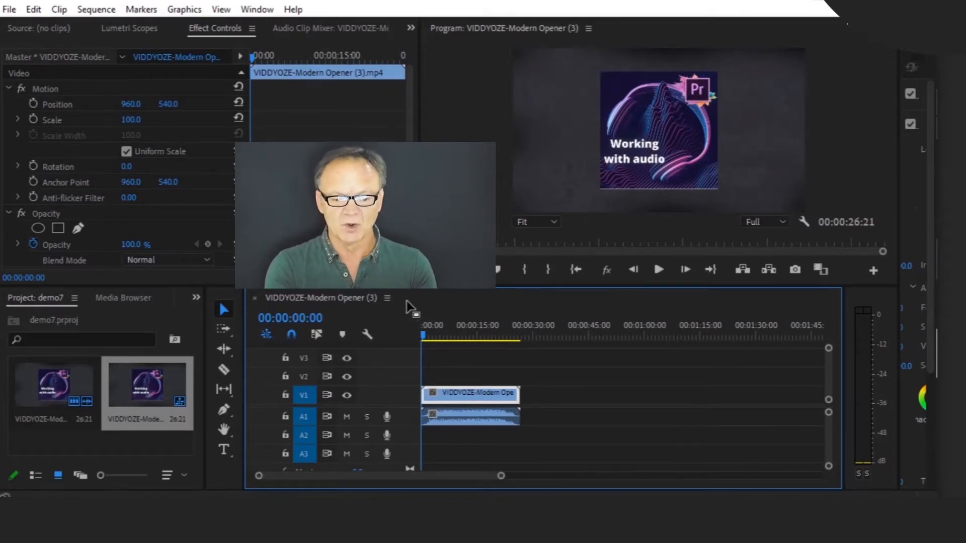
Step: Try switching track targeting on V1 and V2 in the timeline, ending with only V1 targeted among the video tracks
click(367, 226)
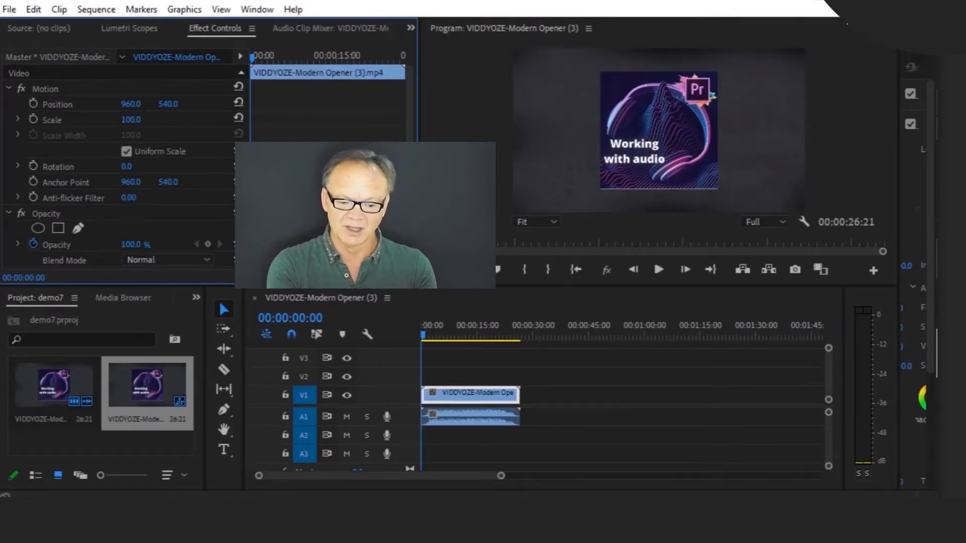
click(451, 308)
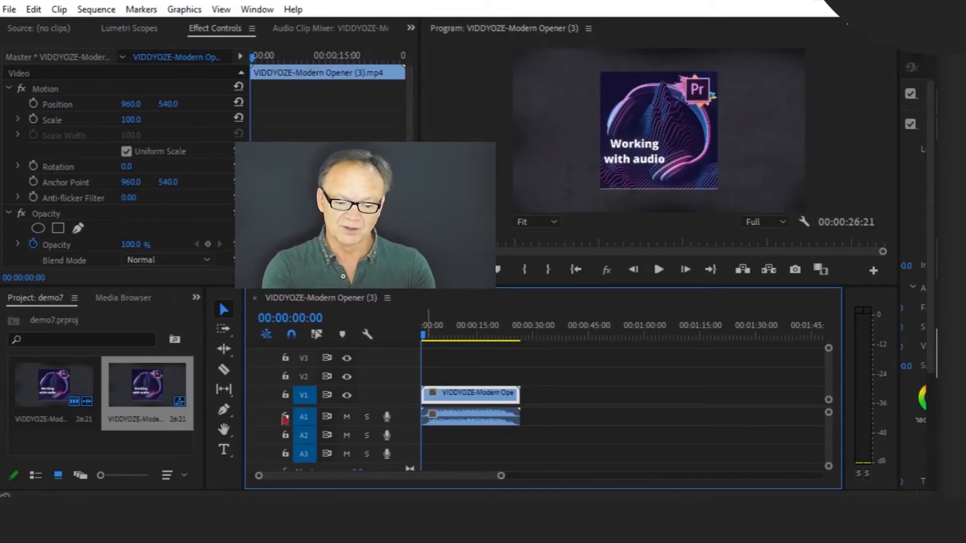
click(303, 379)
click(303, 395)
click(303, 379)
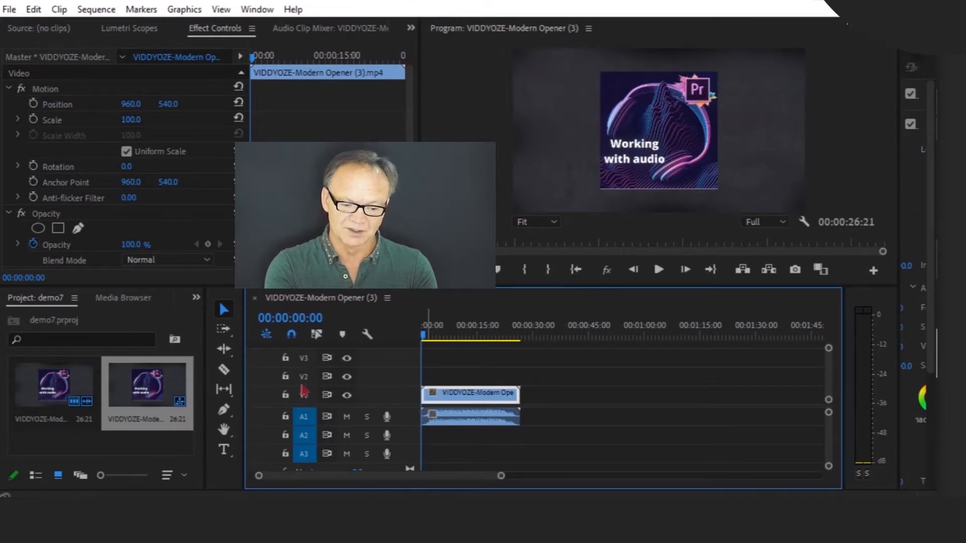
click(303, 396)
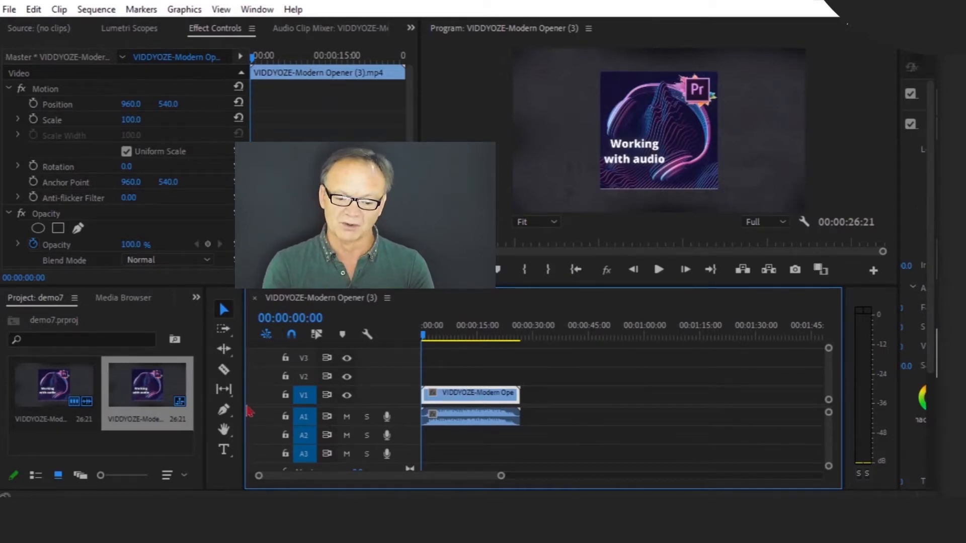
Step: Turn off targeting for audio tracks A2 and A3, keeping only A1 targeted
click(303, 417)
click(303, 436)
click(304, 455)
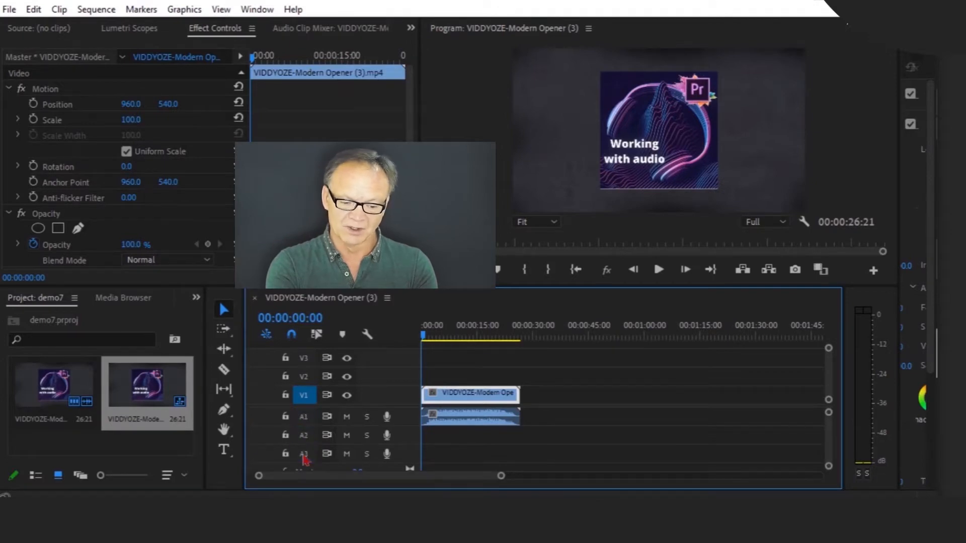
click(304, 421)
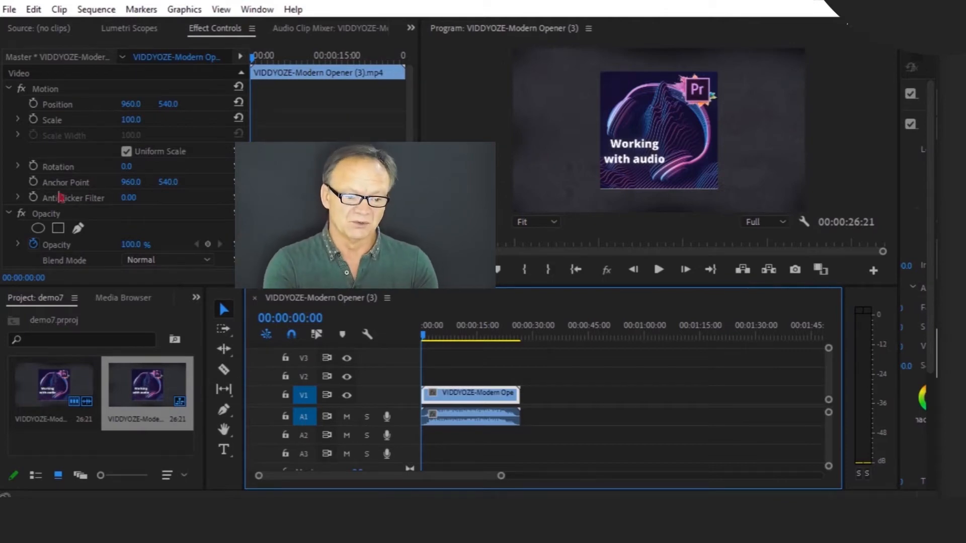
Step: Try to save the project under the name demo7, declining to replace the existing file and cancelling the save
click(12, 9)
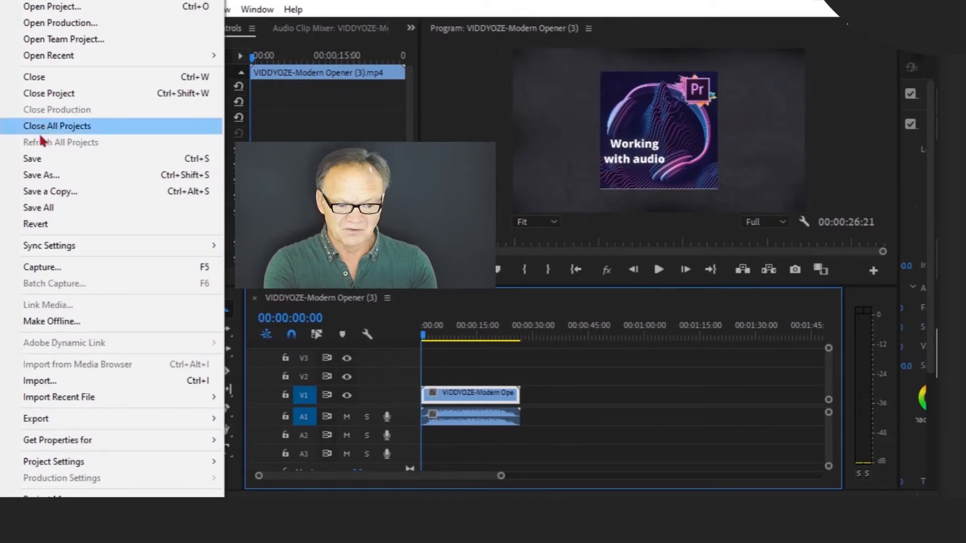
click(29, 176)
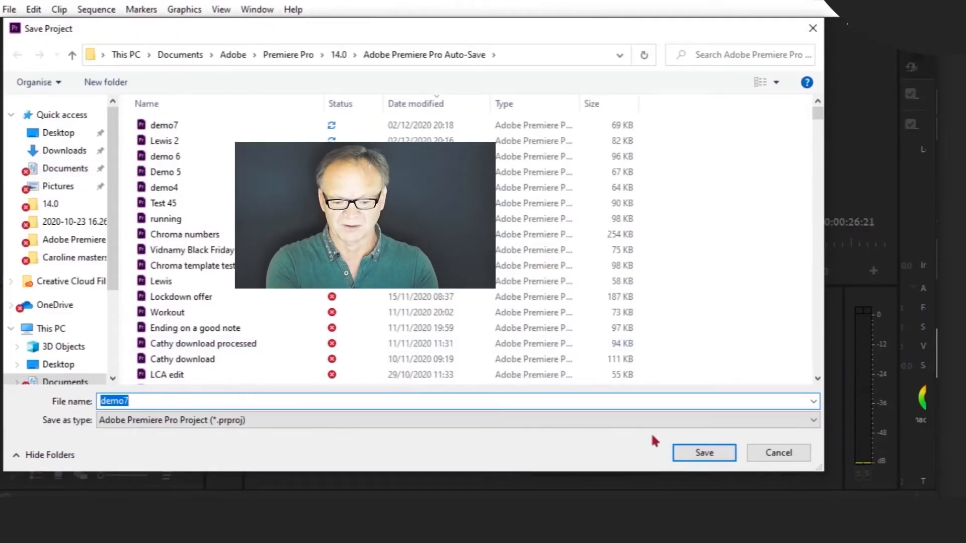
click(702, 451)
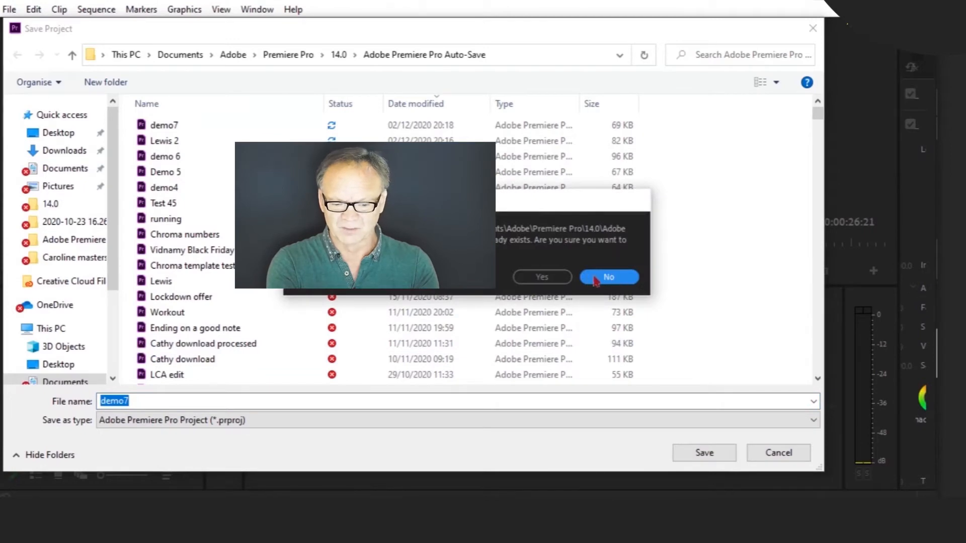
click(612, 279)
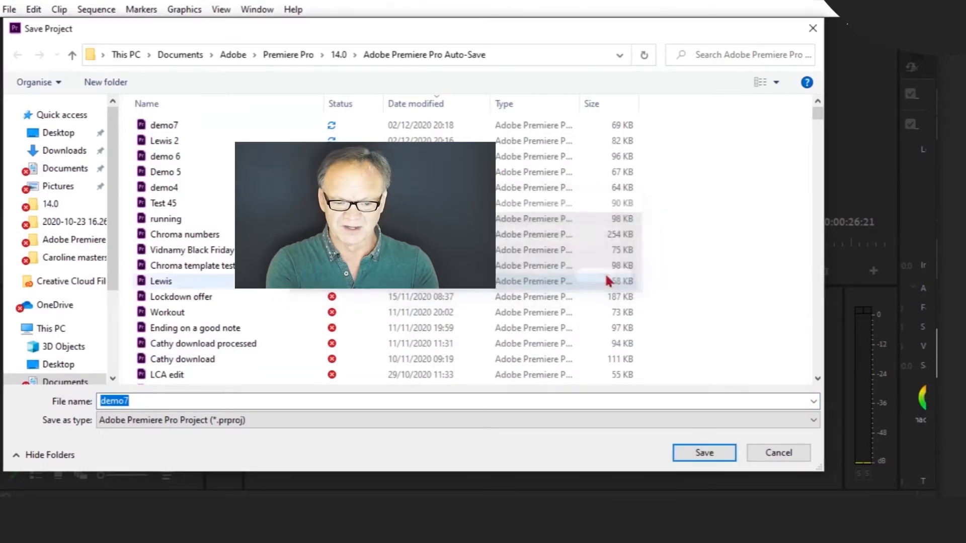
click(813, 29)
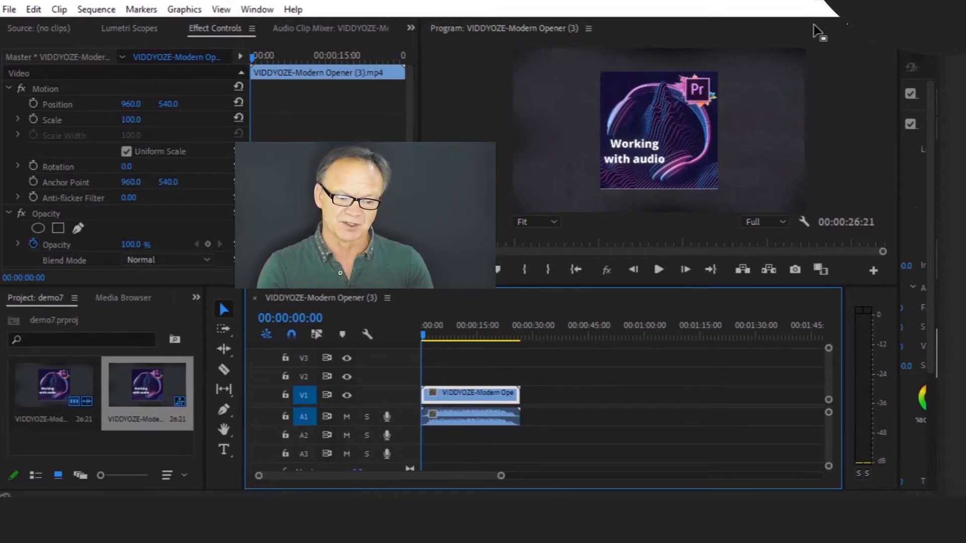
Step: Open the media export settings for the sequence and leave them without exporting
click(10, 10)
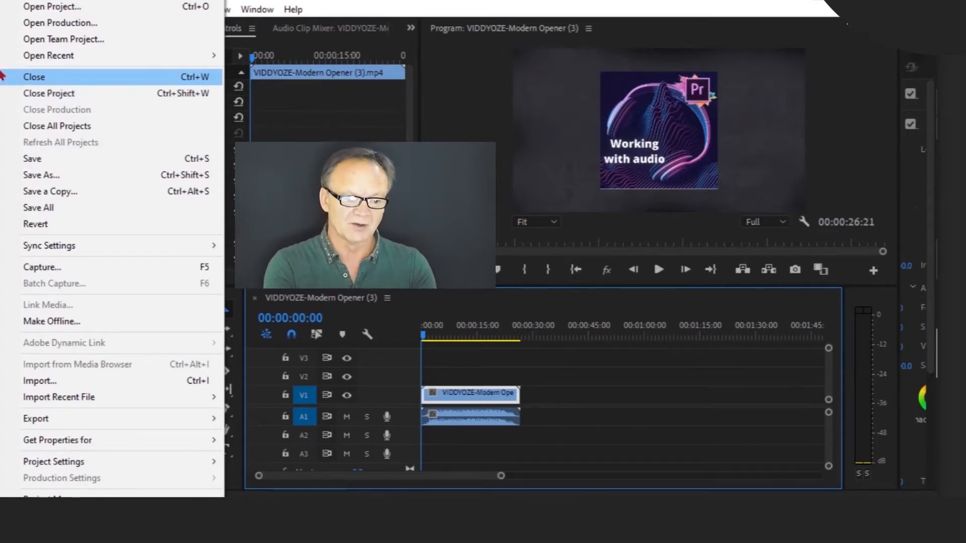
key(Escape)
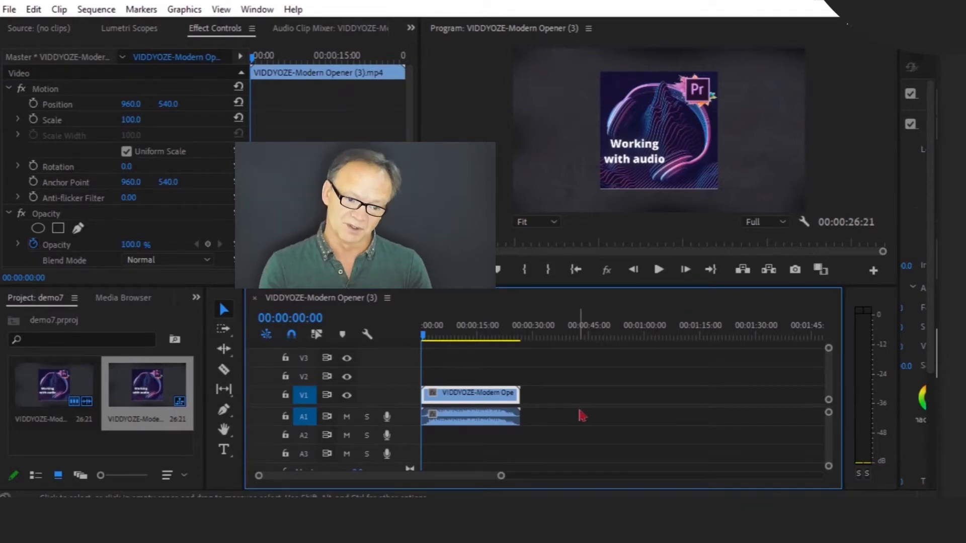
click(8, 10)
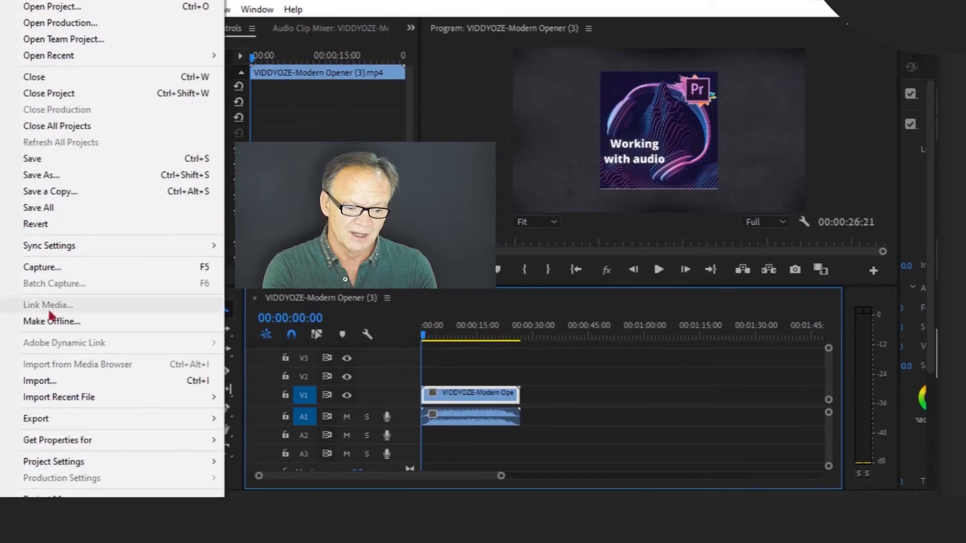
mouse_move(32, 419)
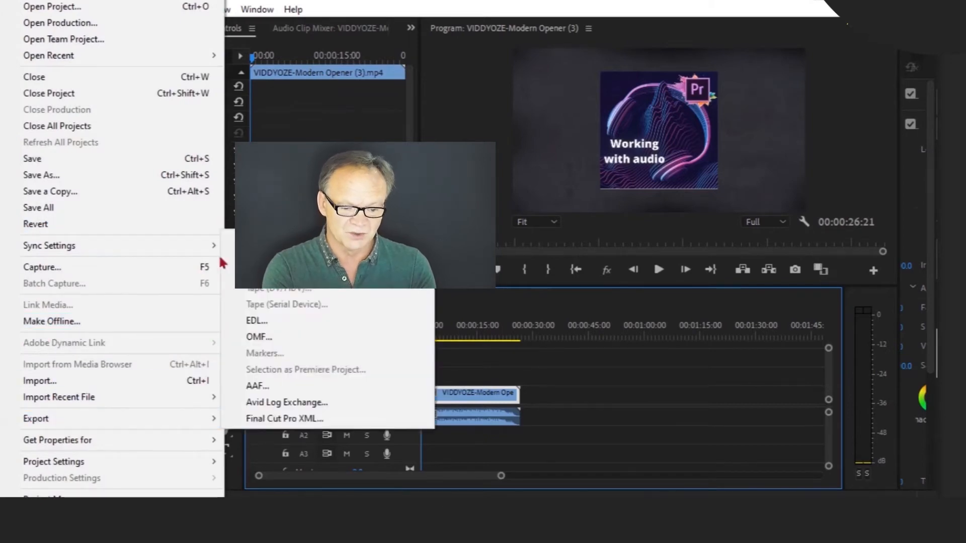
click(258, 240)
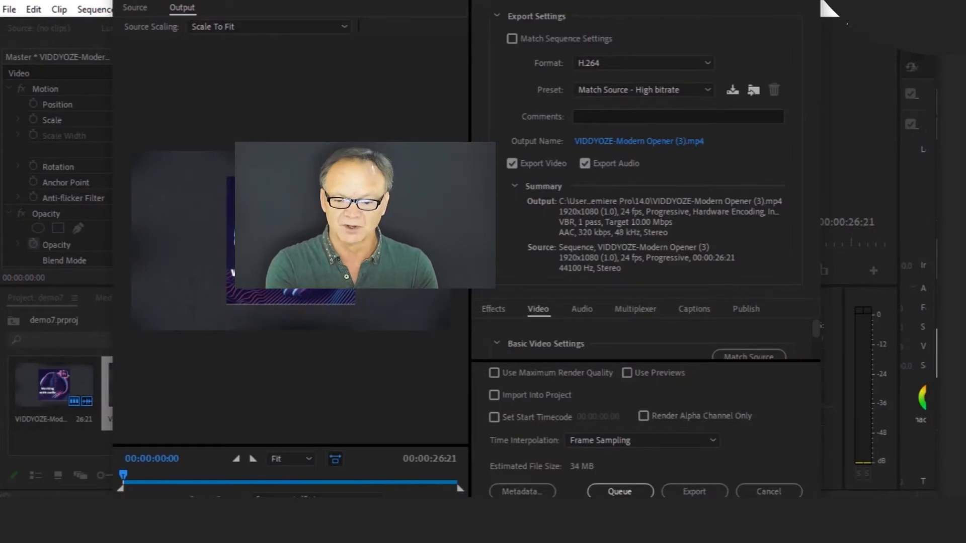
key(Escape)
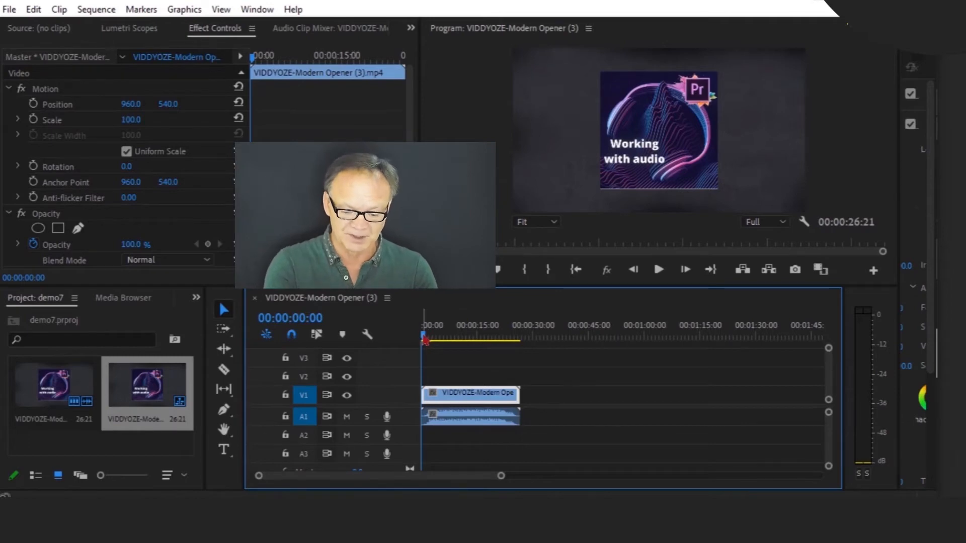
Step: Mark an in point at the start of the sequence and an out point at 00:00:26:14
key(i)
drag(425, 340, 521, 341)
key(o)
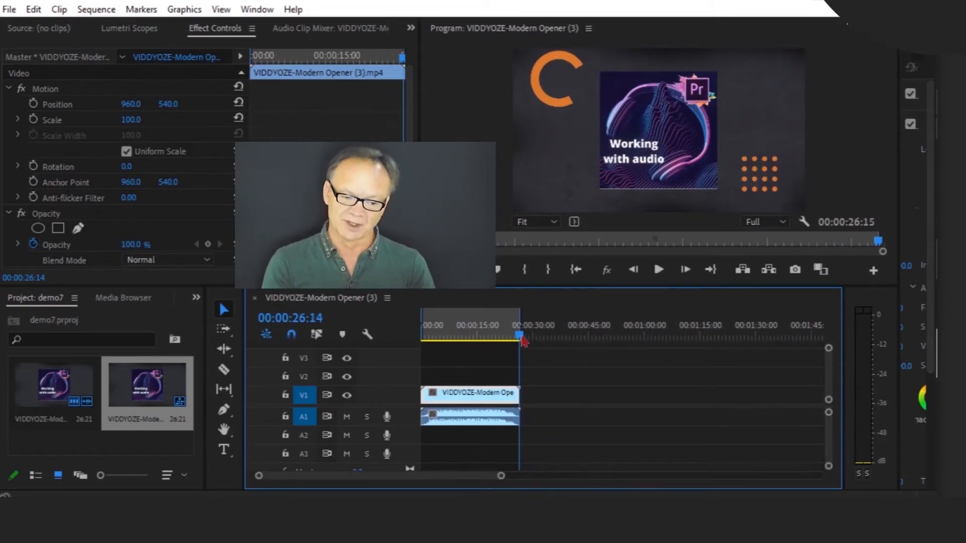
Step: Re-mark the out point at 00:00:02:14 and finally at the end of the clip at 00:00:26:19
drag(522, 341, 433, 343)
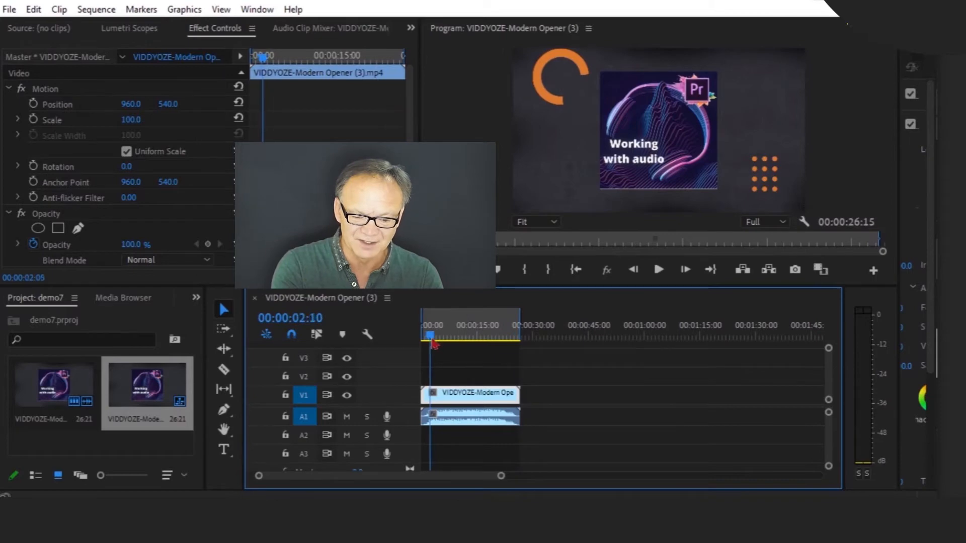
key(o)
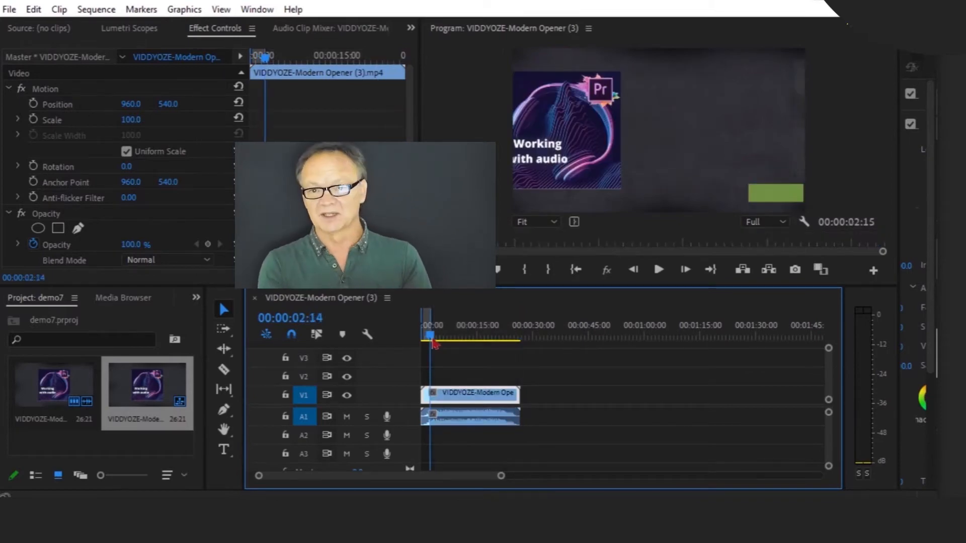
drag(433, 343, 523, 344)
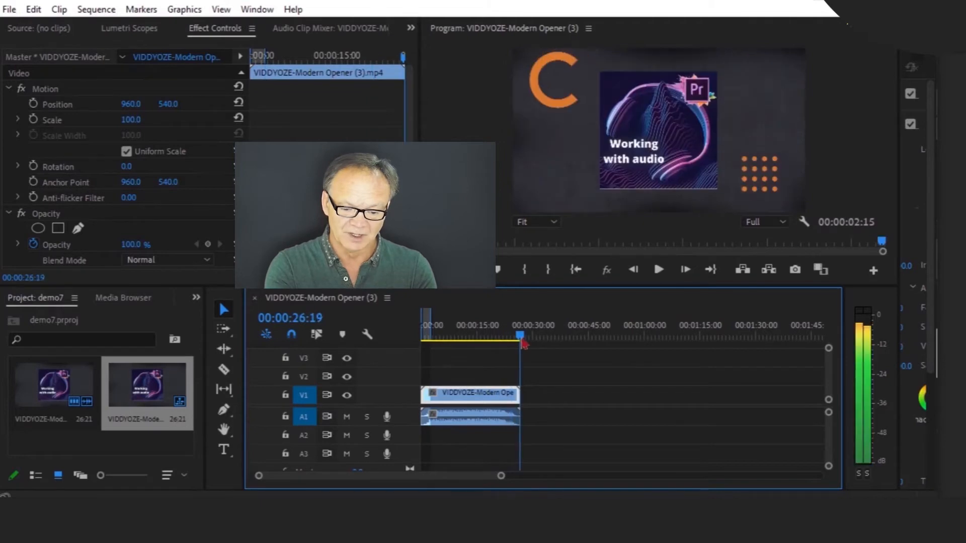
key(o)
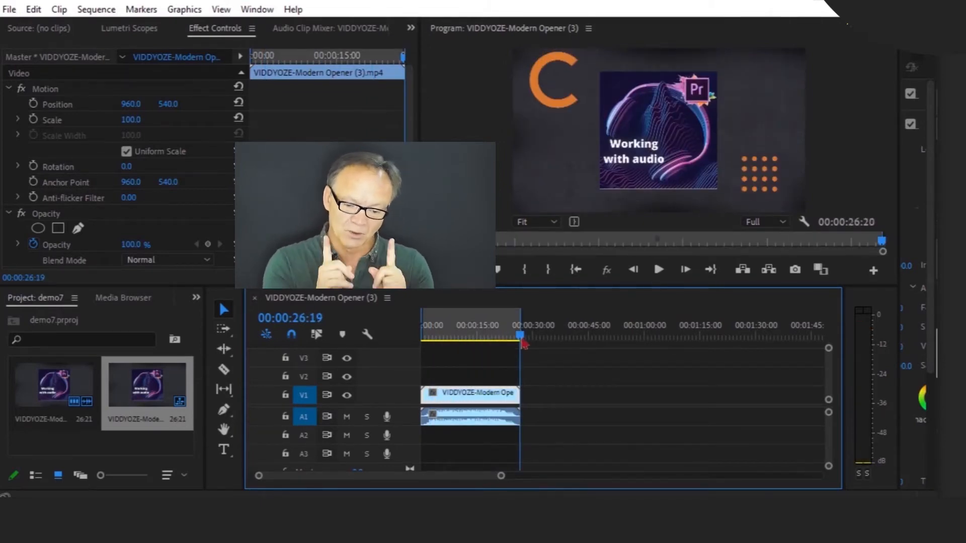
Step: Mute audio track A1 and unmute it again
click(347, 417)
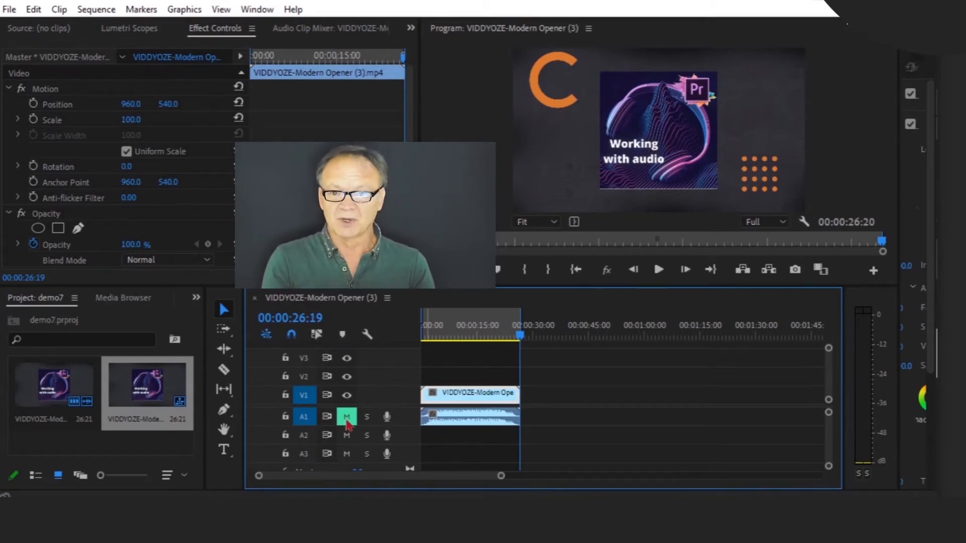
click(346, 417)
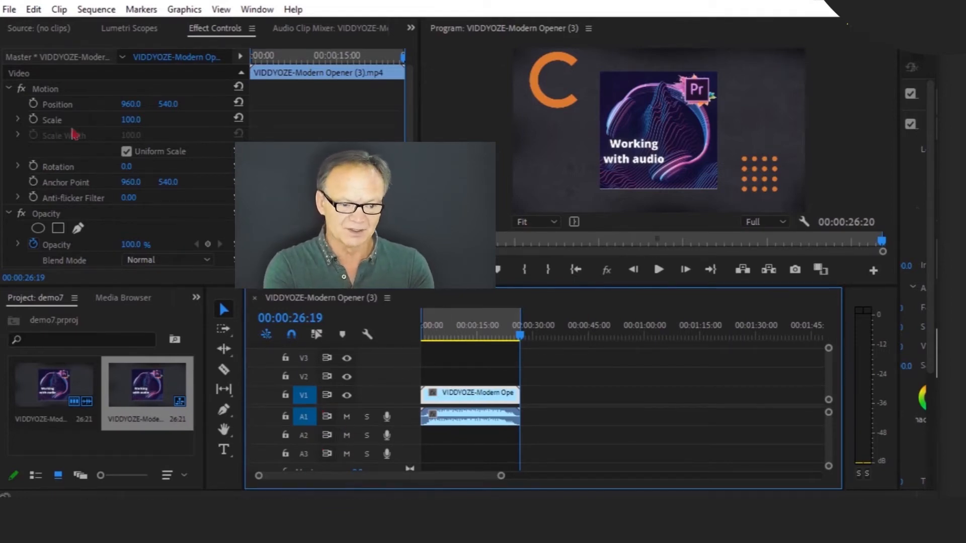
Step: Open the media export settings for the marked range and choose the Vimeo 1080p Full HD preset
click(10, 13)
mouse_move(42, 418)
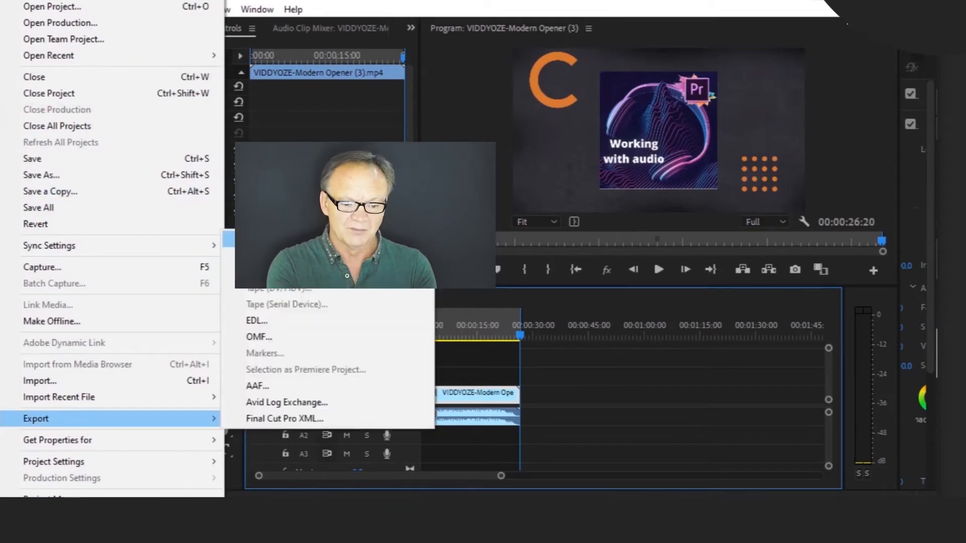
click(262, 237)
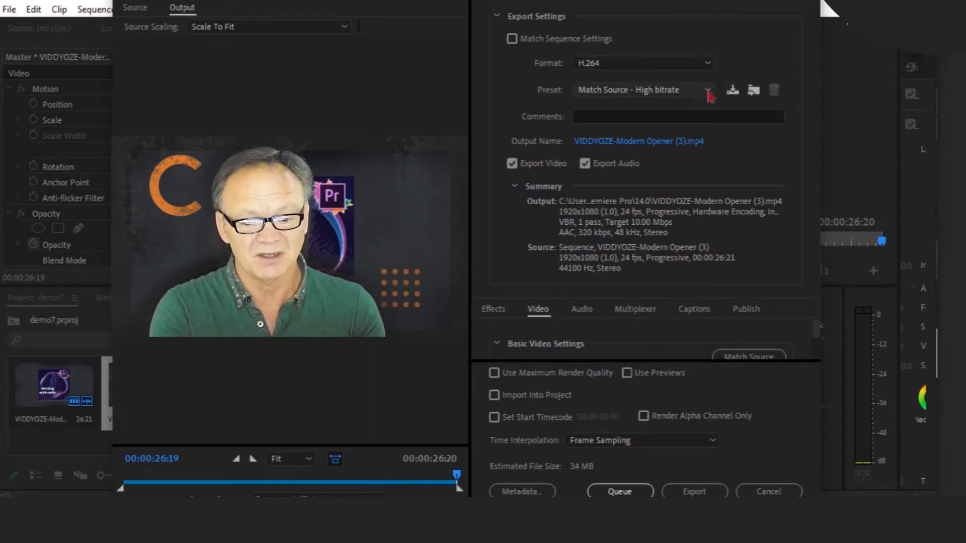
click(708, 91)
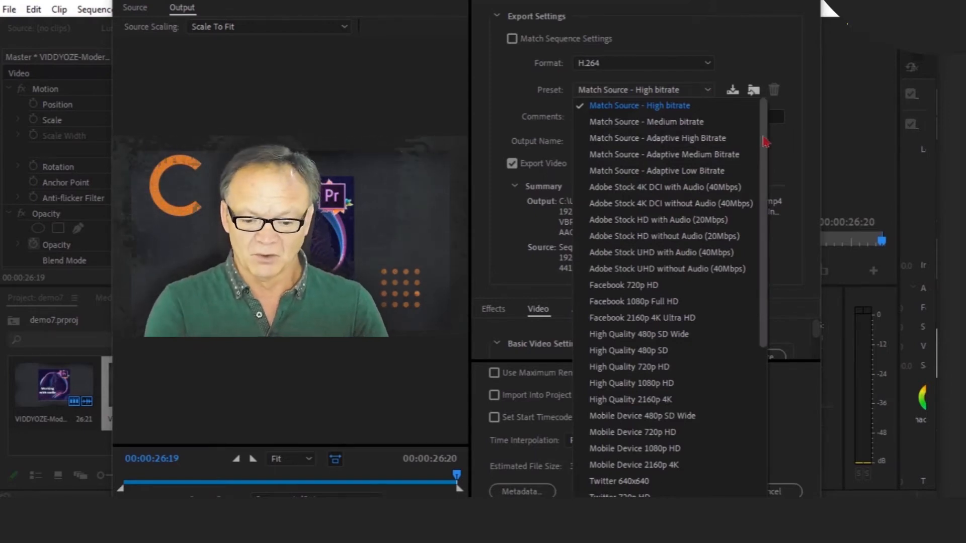
drag(764, 142, 763, 302)
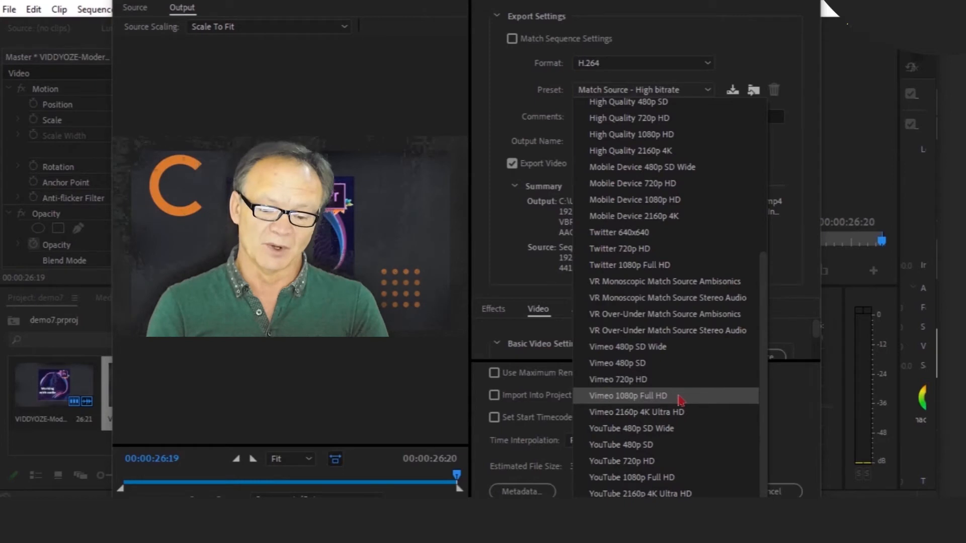
click(681, 401)
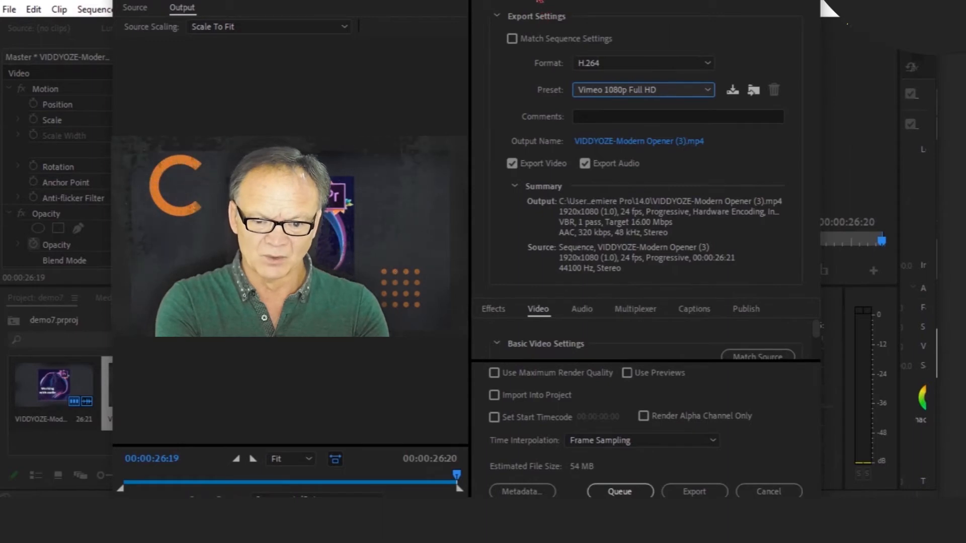
Step: Cancel the export settings dialog without exporting the sequence
drag(537, 0, 536, 14)
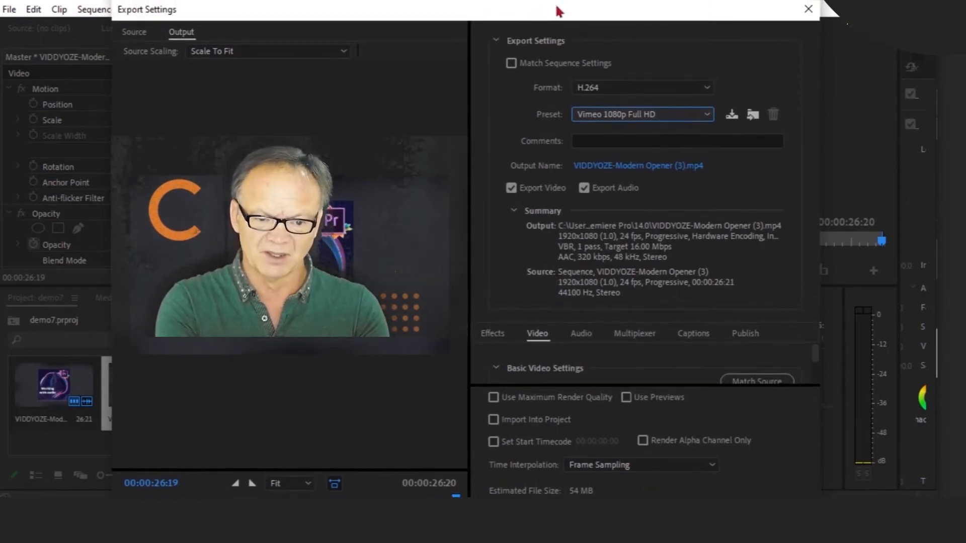
drag(559, 11, 556, 0)
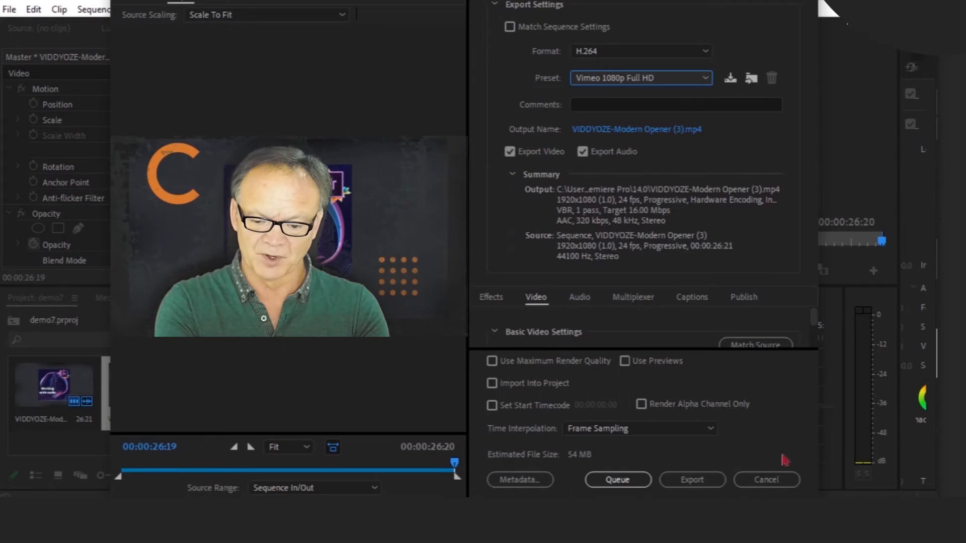
click(765, 480)
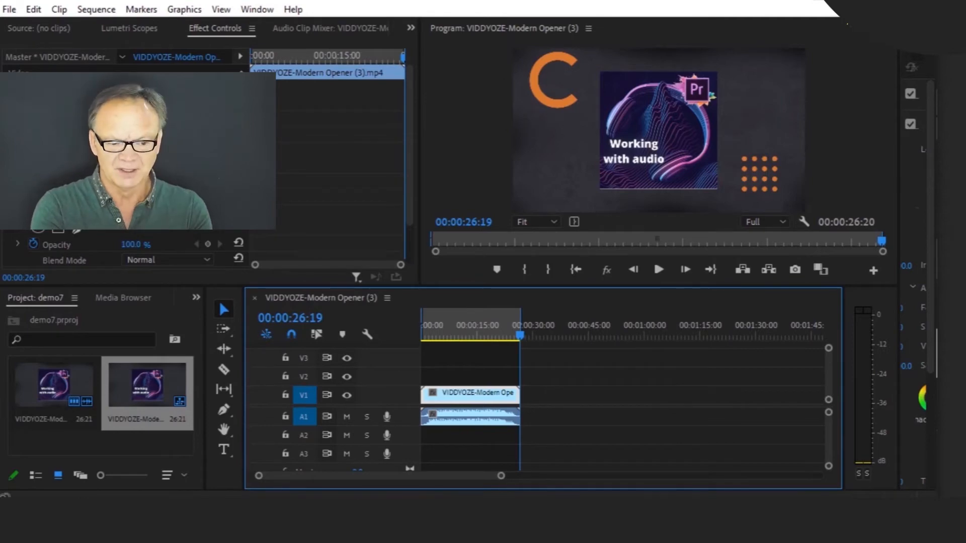
Step: Widen the Lumetri Color panel so its adjustment controls are readable
click(255, 11)
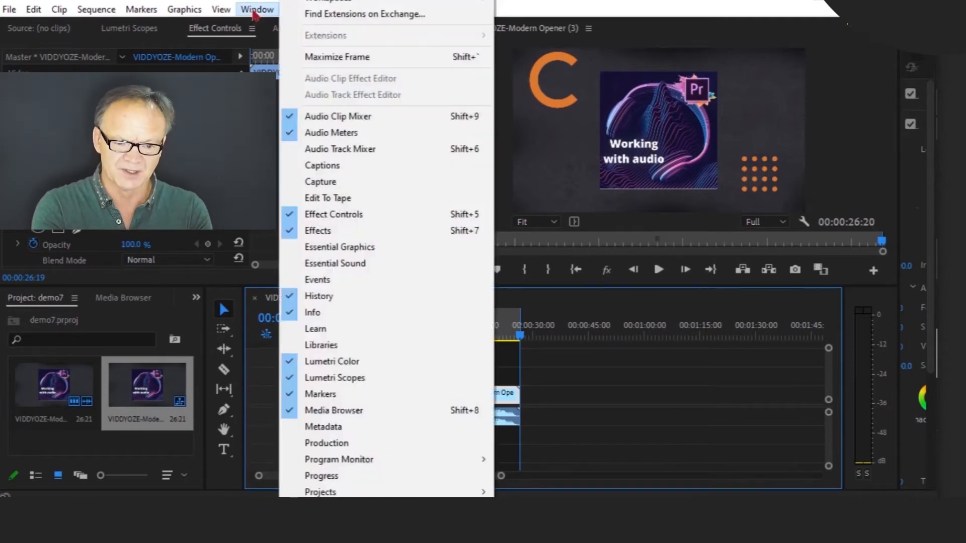
mouse_move(341, 4)
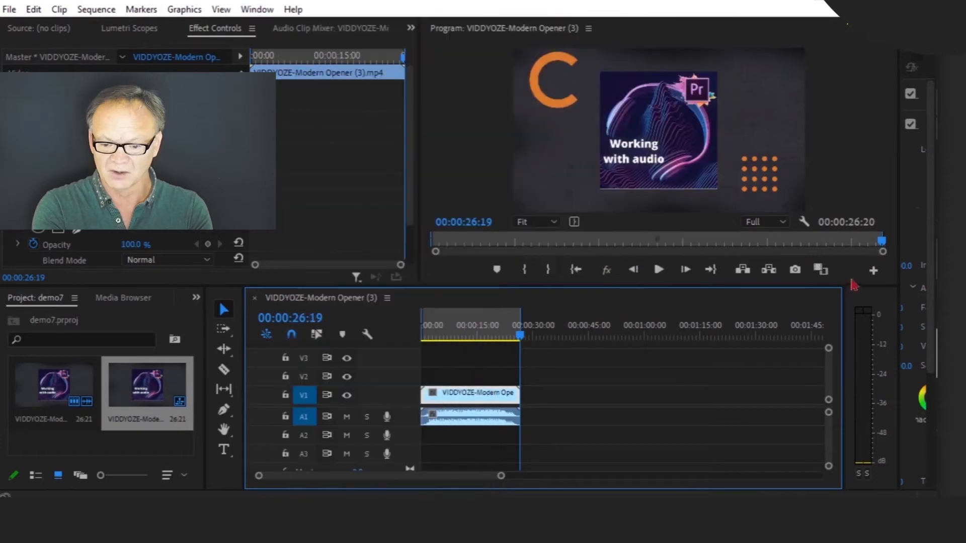
click(840, 281)
drag(897, 275, 812, 275)
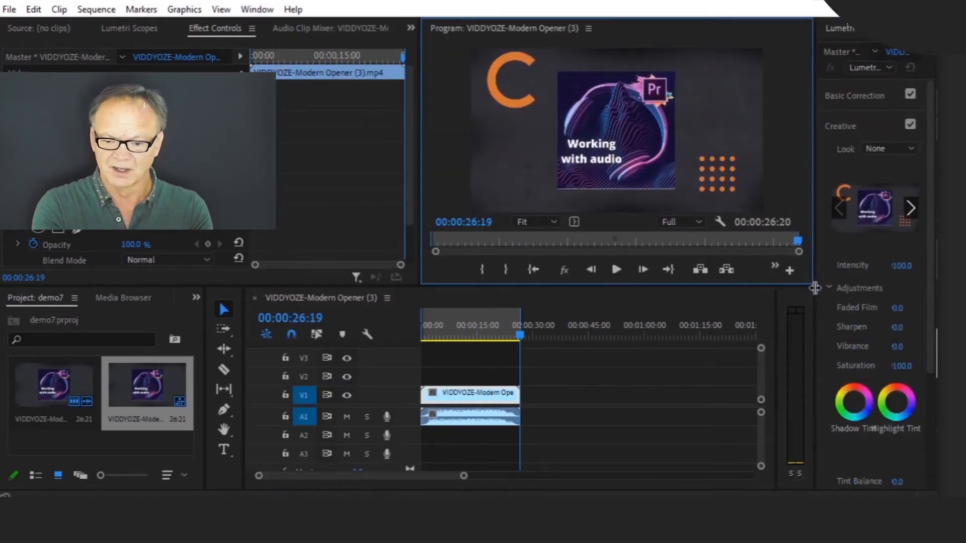
click(872, 460)
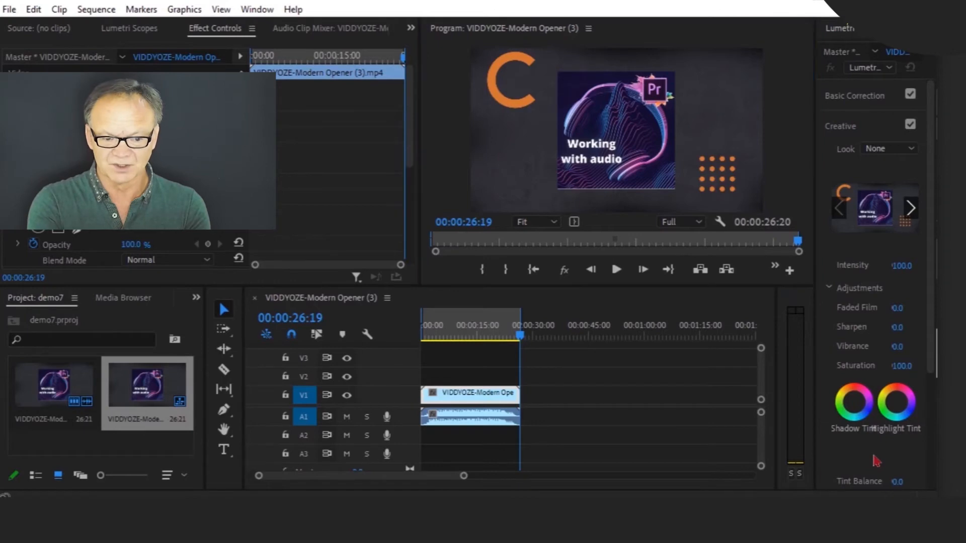
Step: Switch the workspace from Color to Editing
click(257, 9)
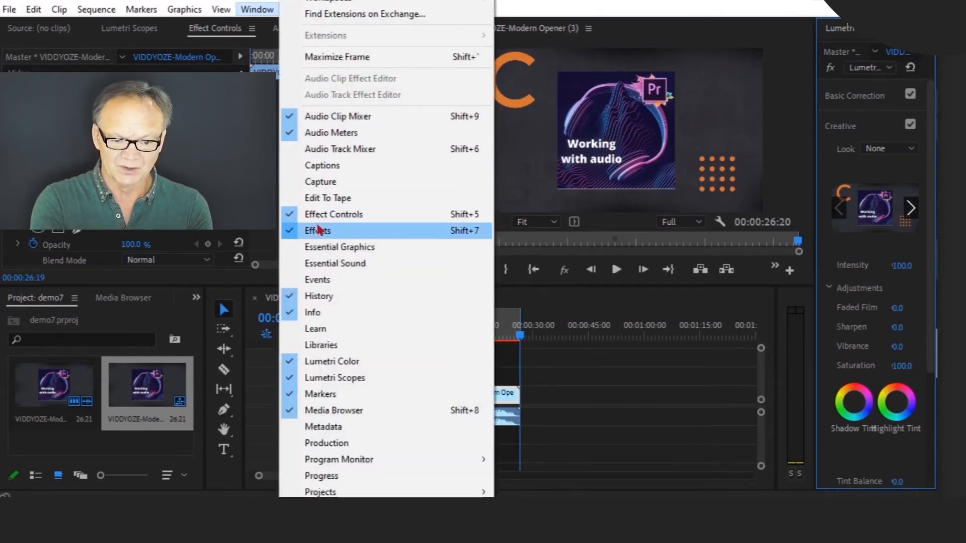
mouse_move(327, 2)
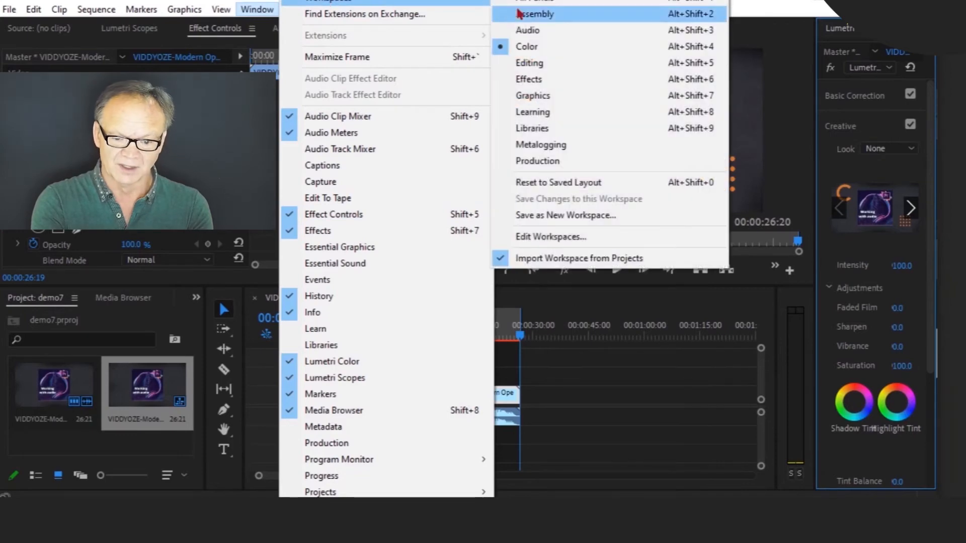
click(523, 64)
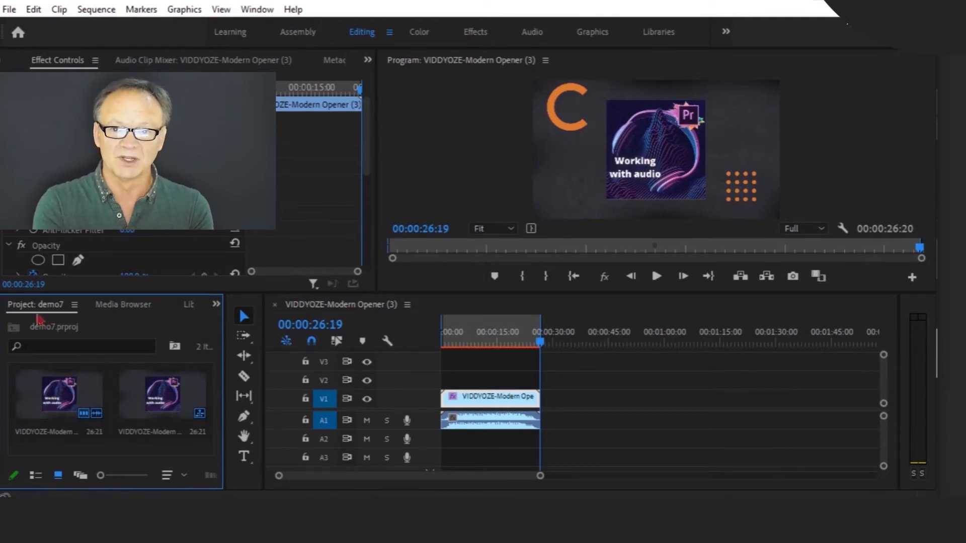
Step: Bring up the project panel of demo7.prproj
click(257, 9)
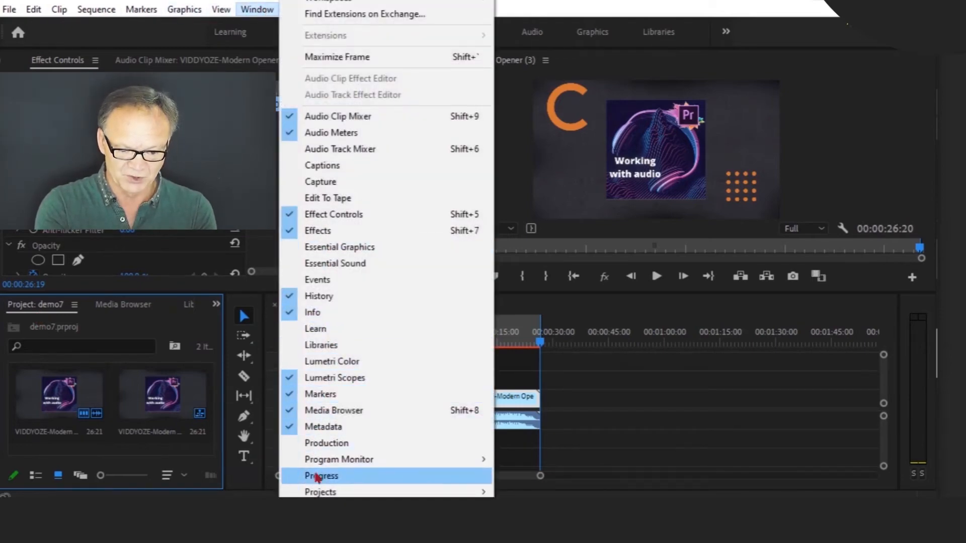
mouse_move(313, 493)
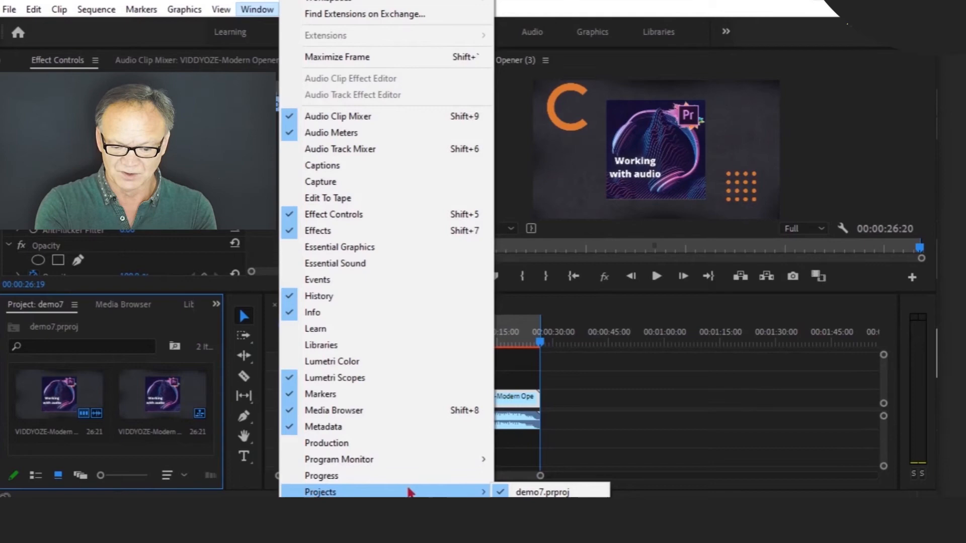
click(558, 493)
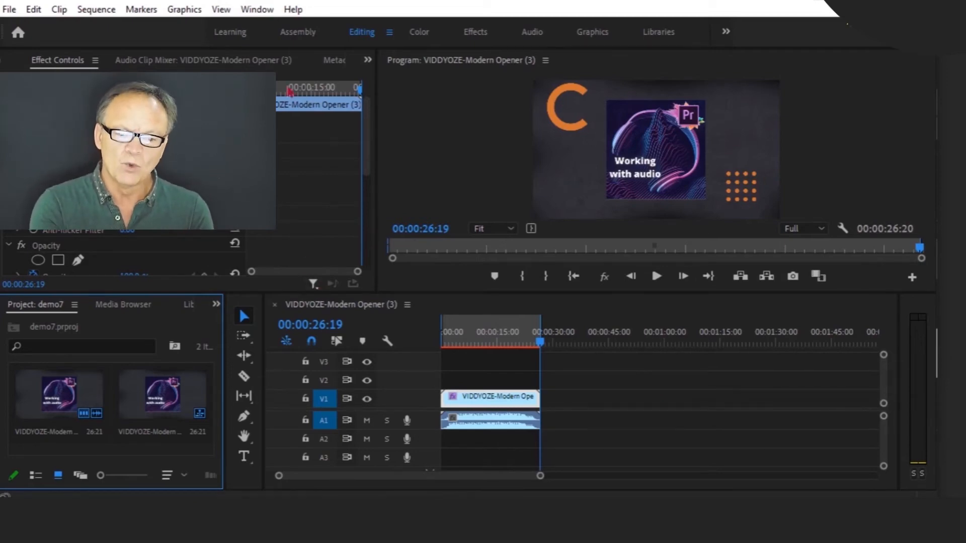
click(258, 9)
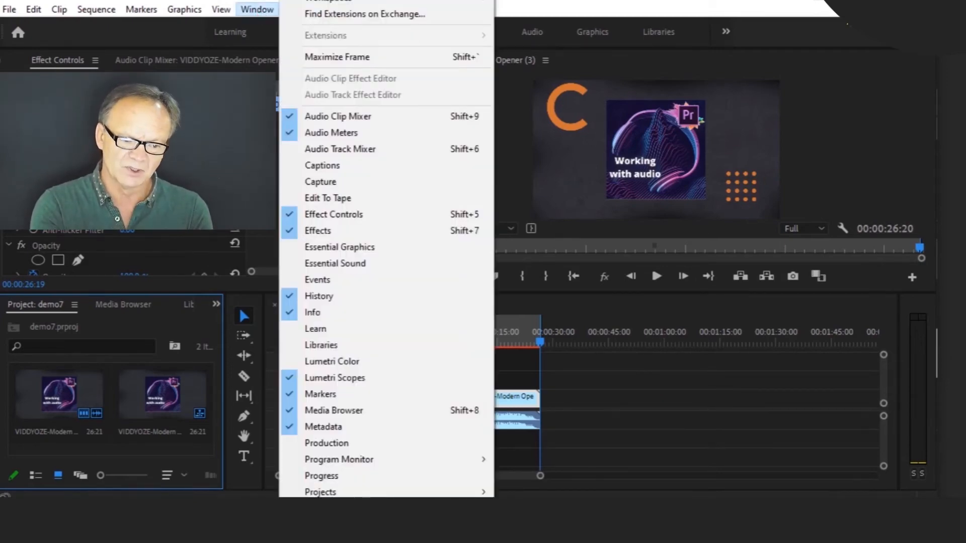
click(267, 193)
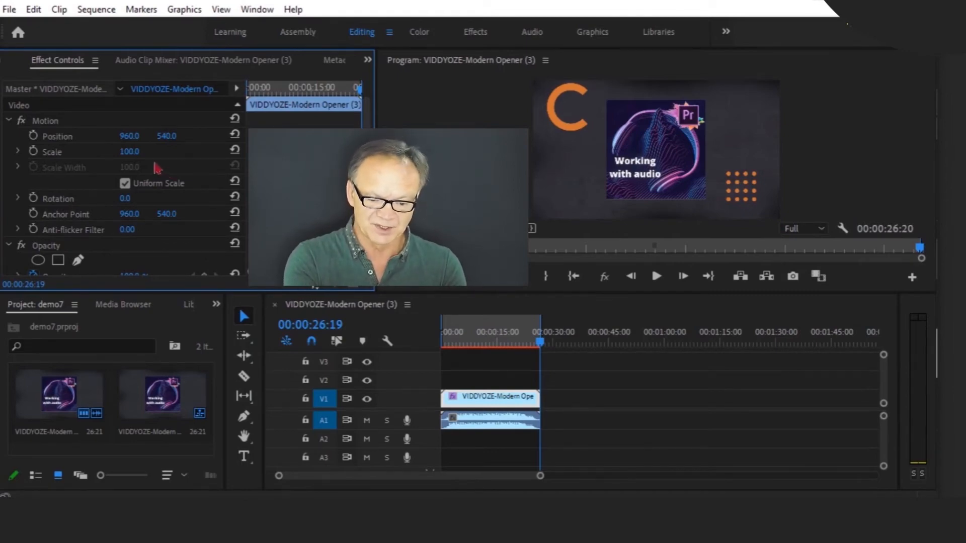
Step: Try scaling the opener clip on V1 to 90 and to 61, restoring the original scale after each attempt
click(471, 406)
mouse_move(128, 152)
mouse_down()
mouse_move(129, 165)
mouse_move(112, 159)
mouse_up()
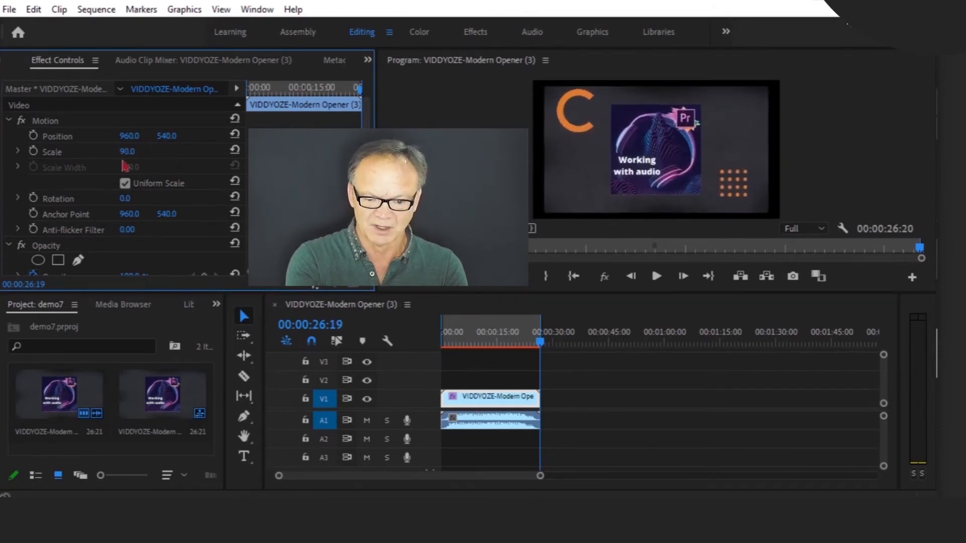
click(235, 151)
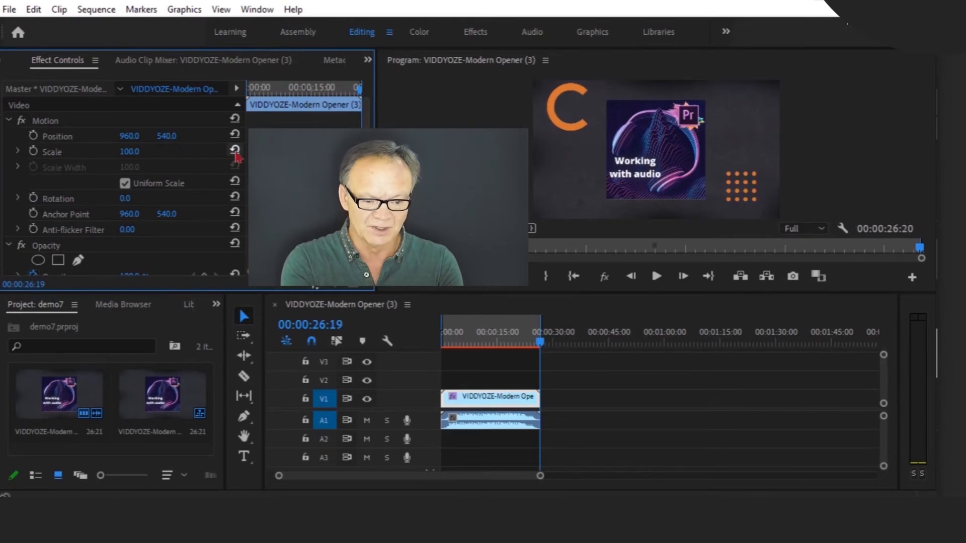
drag(128, 152, 106, 157)
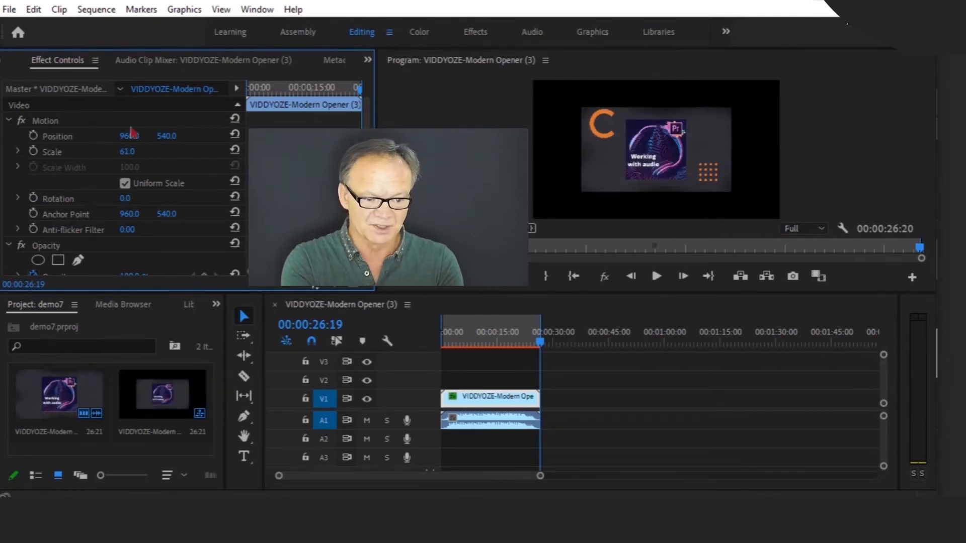
click(33, 9)
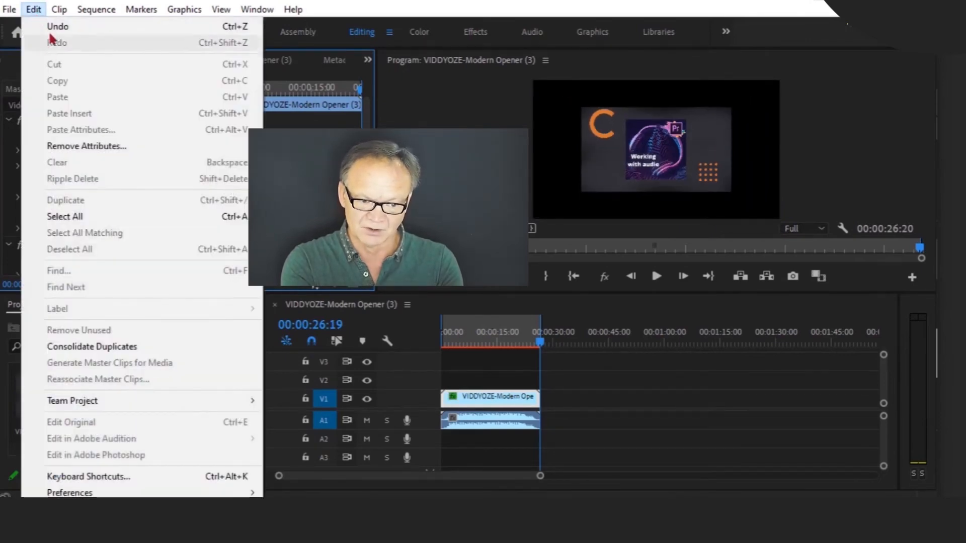
click(50, 26)
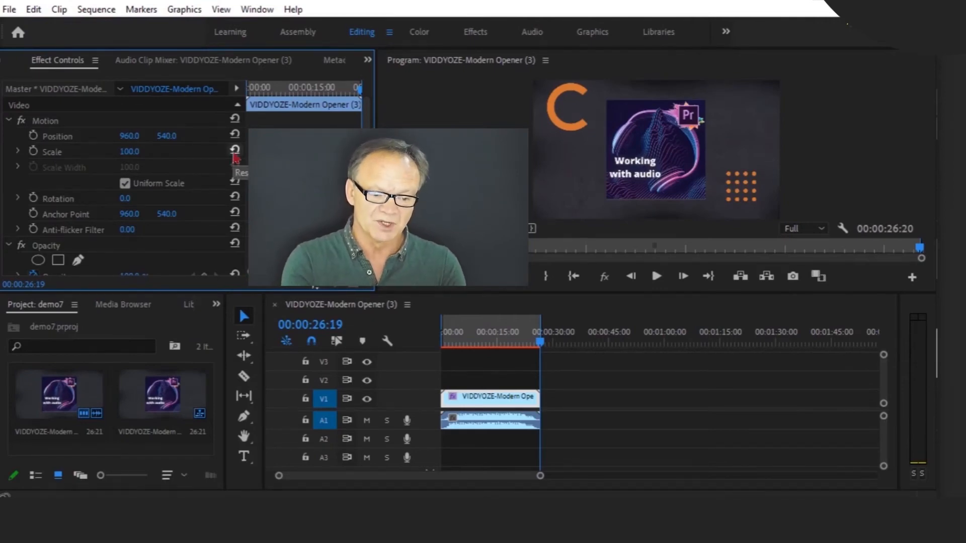
Step: Try shifting the V1 clip's horizontal position to 801 and then its vertical position, resetting the position after each attempt
drag(136, 137, 38, 149)
drag(136, 141, 182, 170)
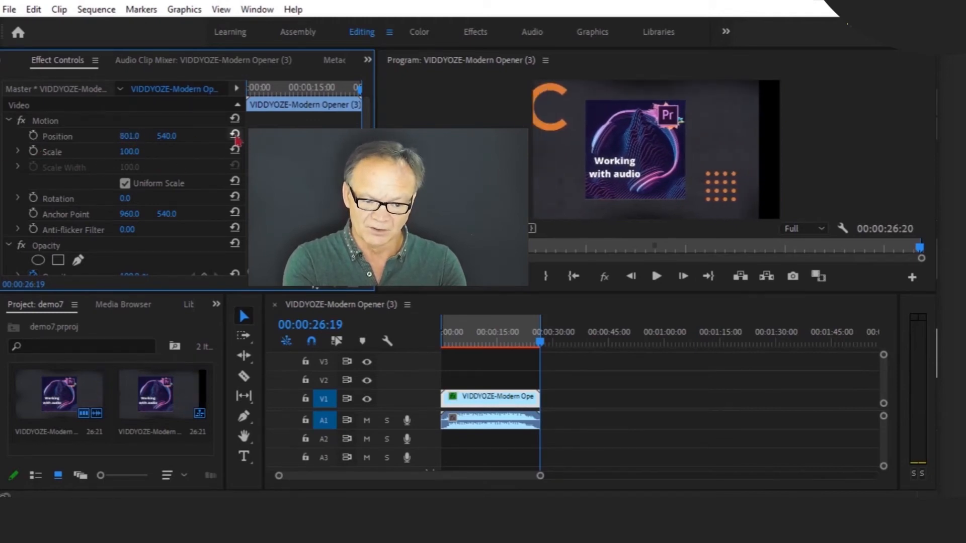
click(234, 133)
drag(160, 138, 302, 151)
click(235, 135)
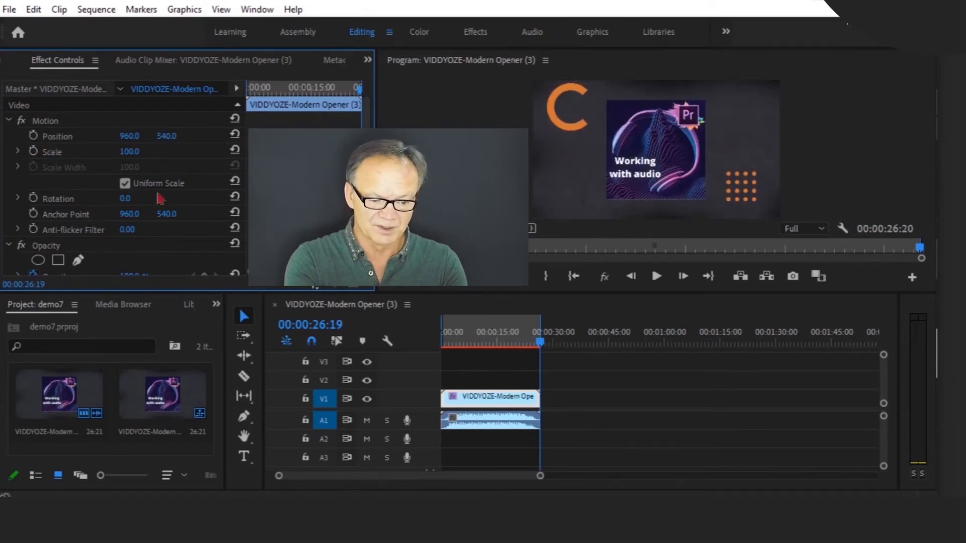
Step: Add VIDDYOZE-Modern Opener (2) from the Downloads folder to the sequence and place it on V1 directly after the first clip
key(super+e)
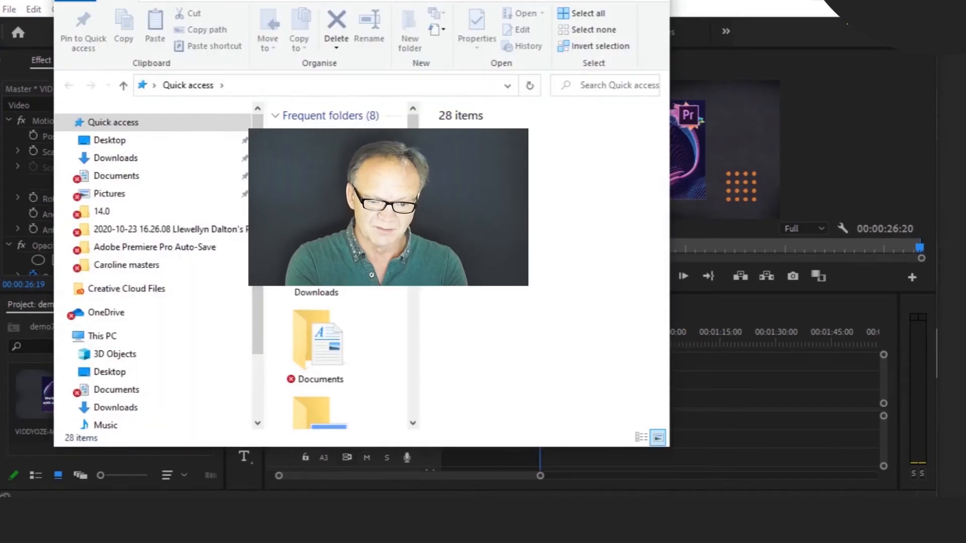
click(116, 158)
drag(316, 205, 748, 426)
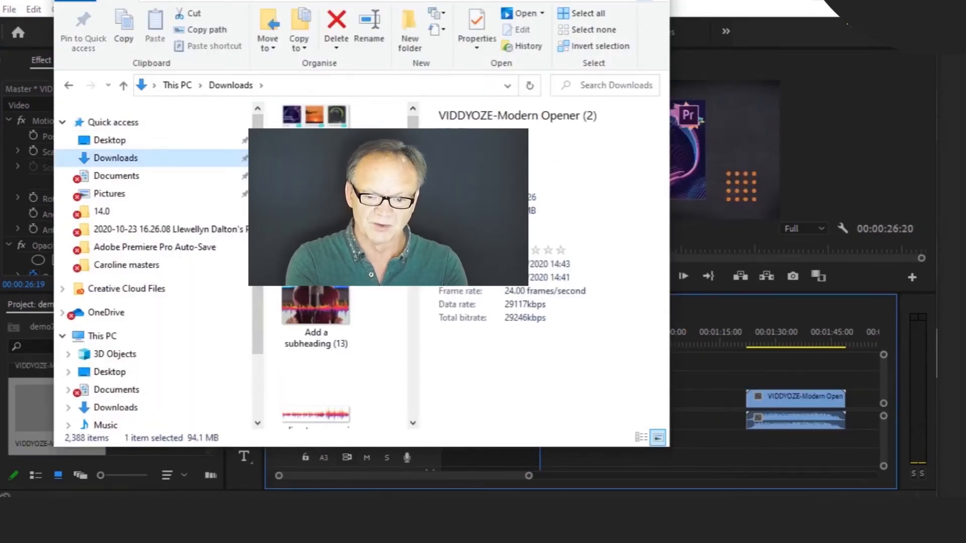
drag(794, 397, 589, 398)
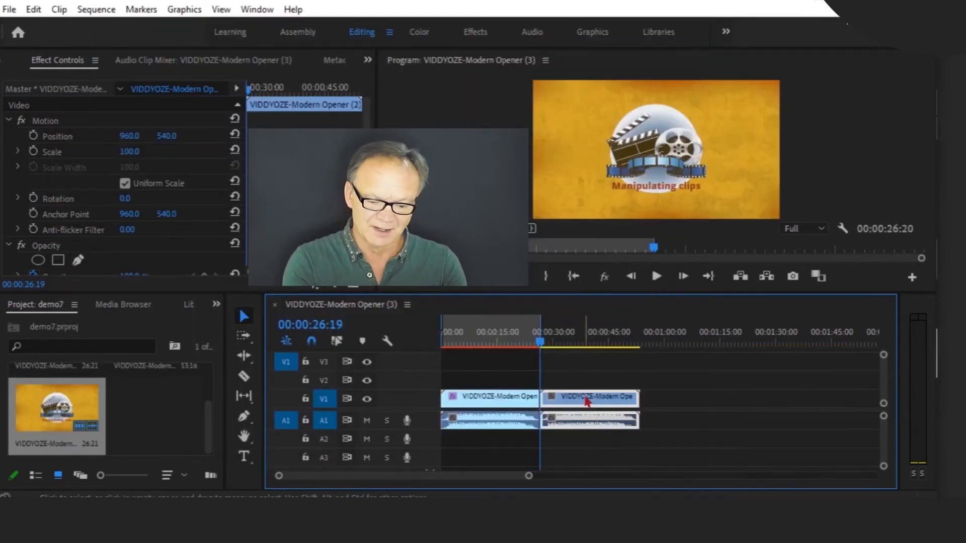
Step: Try placing the second clip on V2 above the first one with its audio on A1, and undo the move
drag(583, 399, 475, 388)
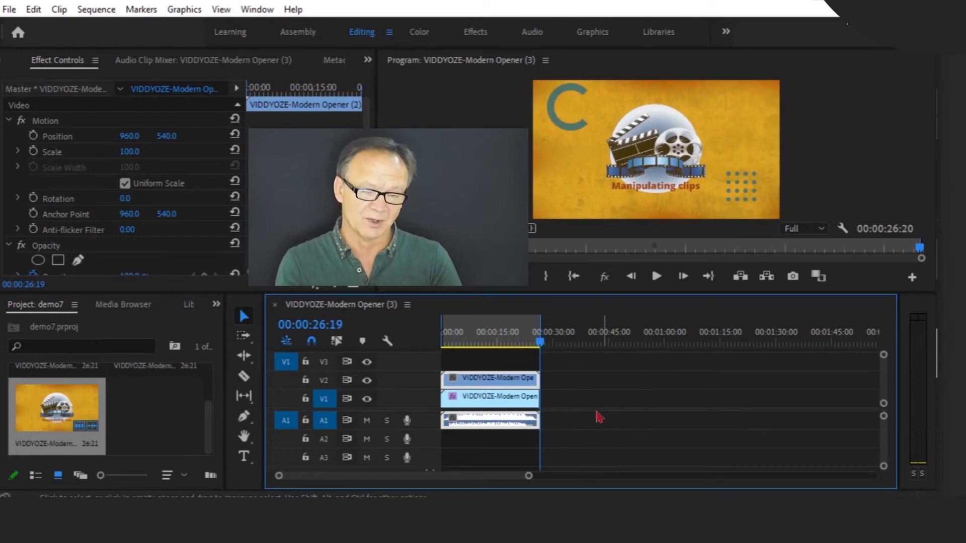
click(33, 9)
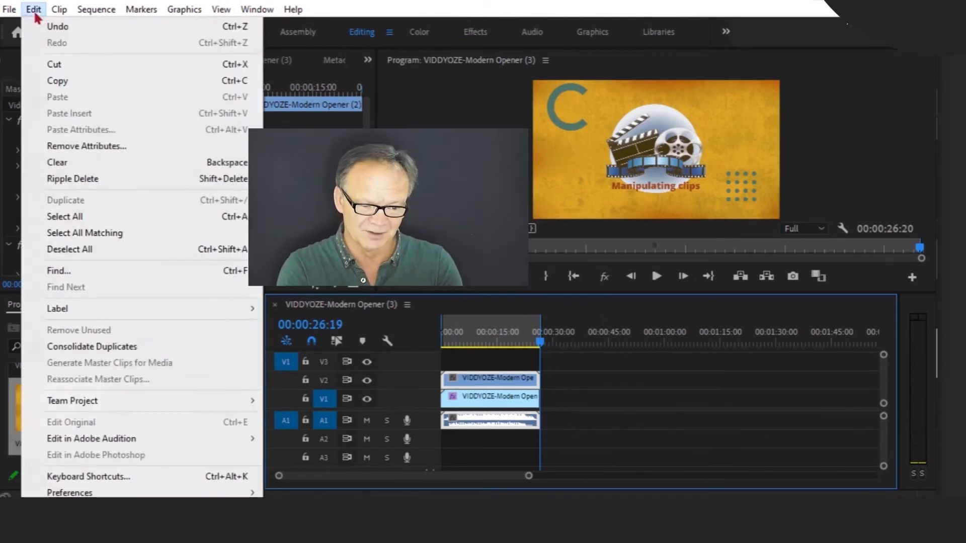
click(58, 26)
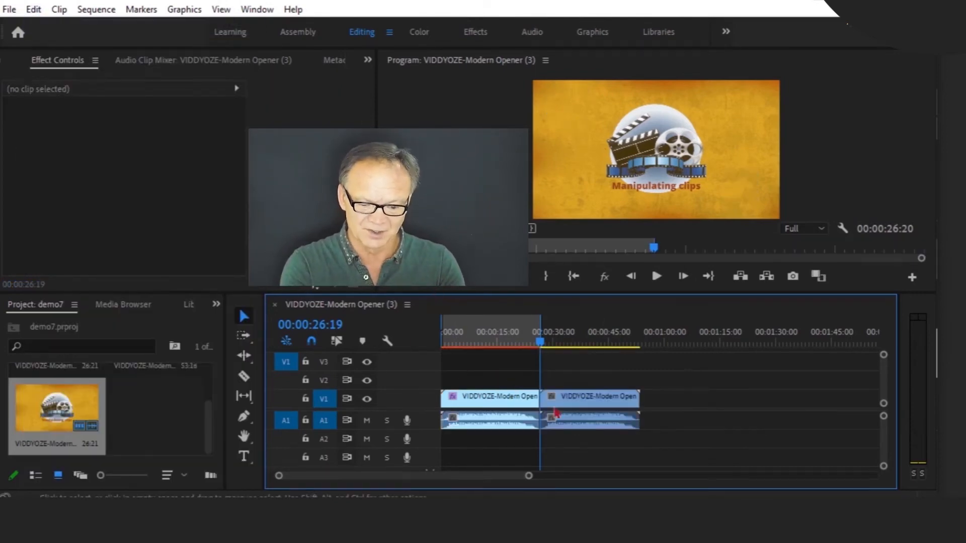
Step: Move the second clip's audio to A2 and its video to V2, and shift both to the sequence start
drag(571, 427, 573, 440)
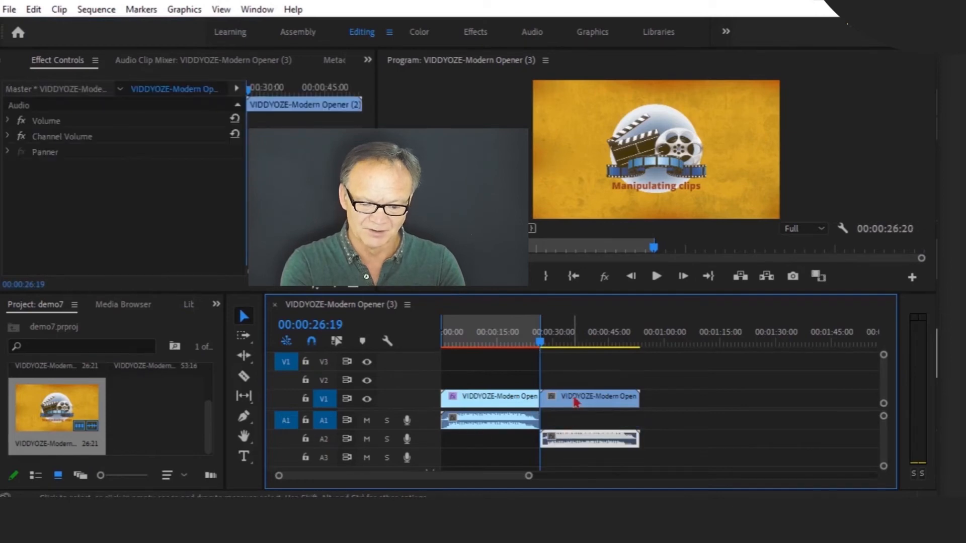
drag(576, 396, 578, 378)
drag(658, 377, 593, 434)
drag(544, 388, 454, 386)
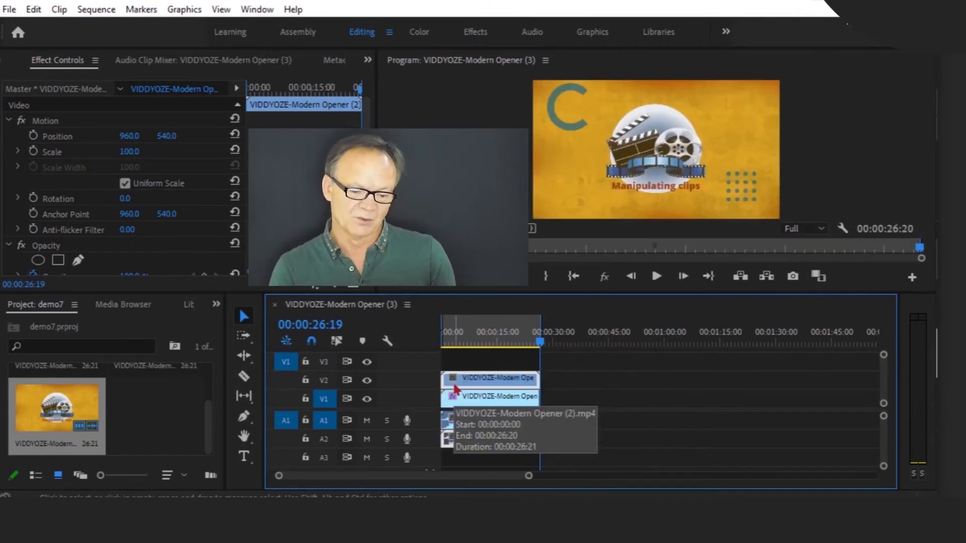
Step: Move the second clip back behind the first, and shift only its V2 video to the sequence start, leaving its audio behind
drag(460, 443, 560, 445)
click(654, 402)
click(606, 384)
drag(597, 385, 485, 377)
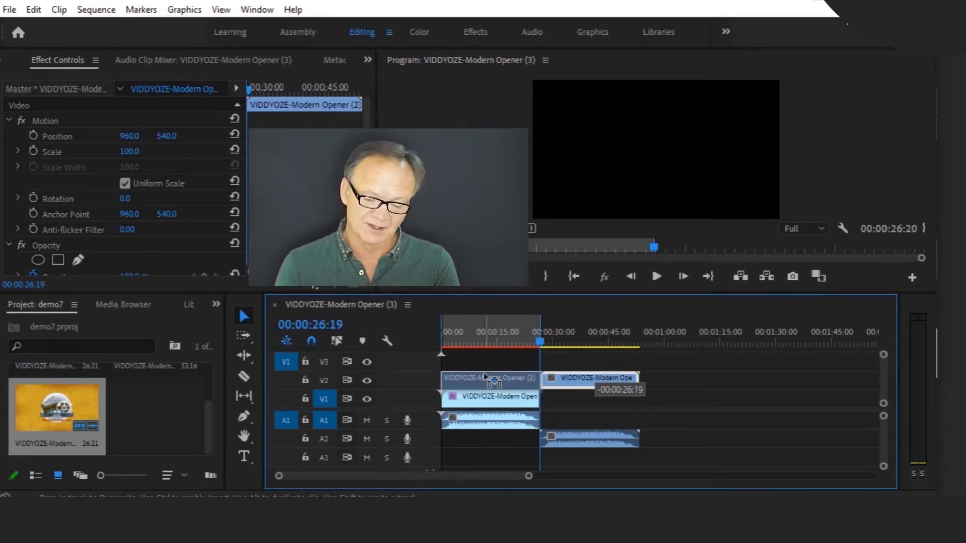
drag(485, 376, 485, 377)
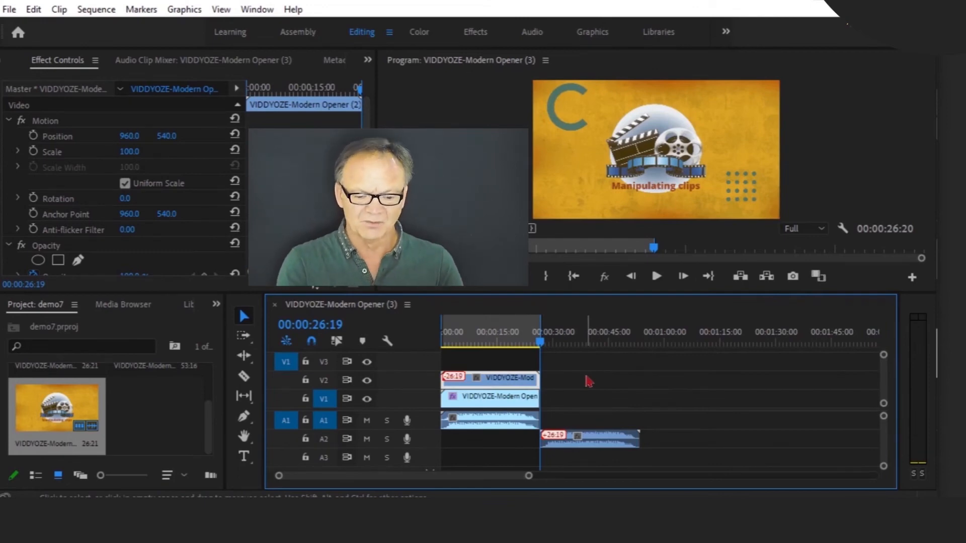
Step: Delete the second clip's audio from A2 and select its video on V2
click(577, 439)
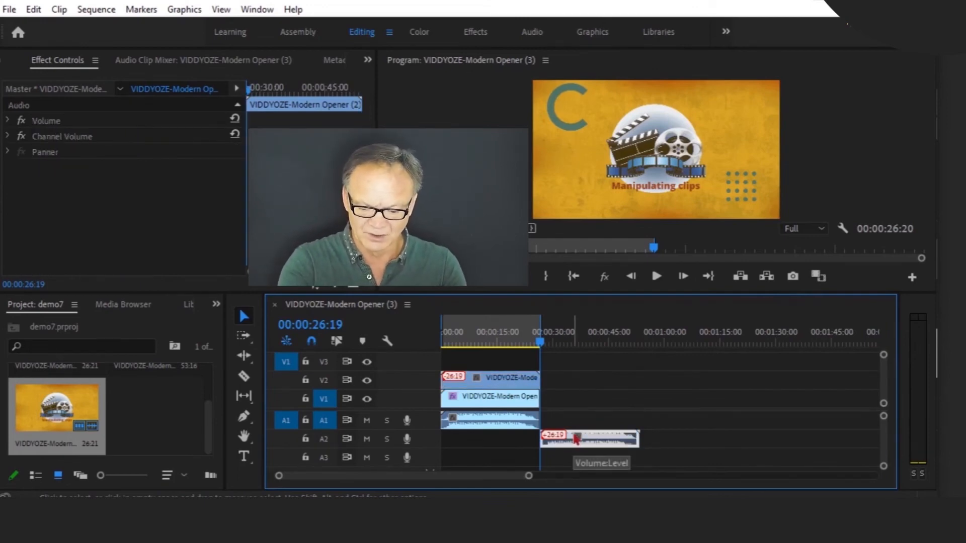
key(Delete)
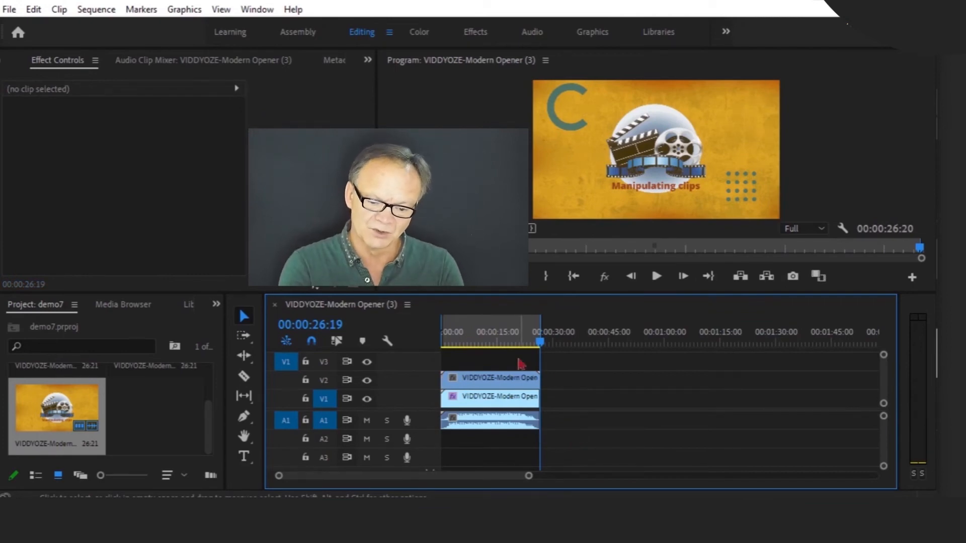
click(487, 385)
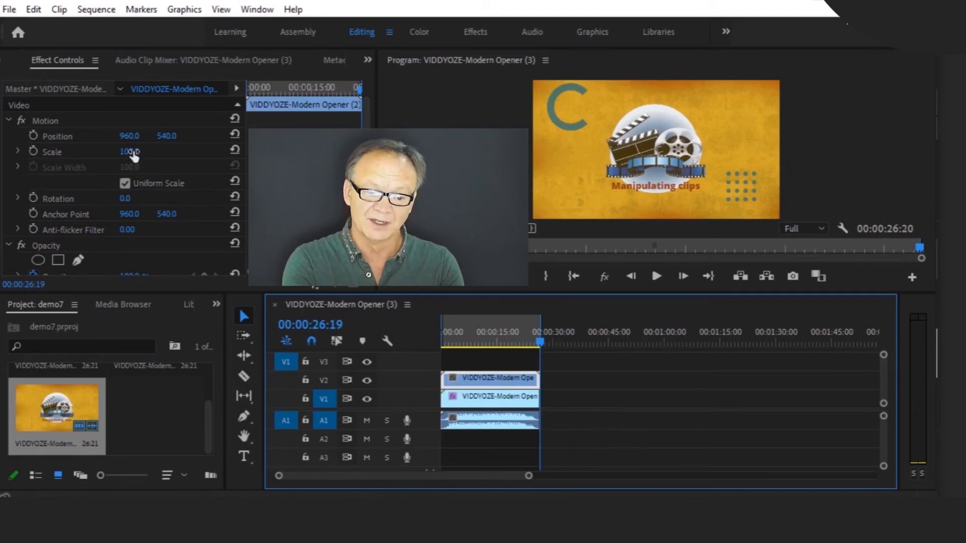
Step: Scale the V2 clip to 36 and position it at 1433, 328, checking it over the V1 clip at 00:00:24:14
drag(133, 156, 84, 162)
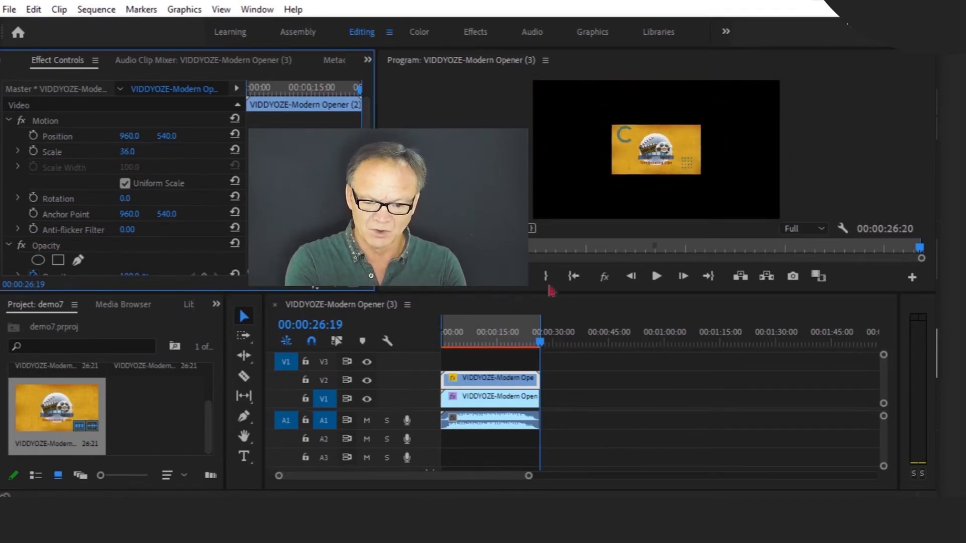
drag(539, 345, 533, 346)
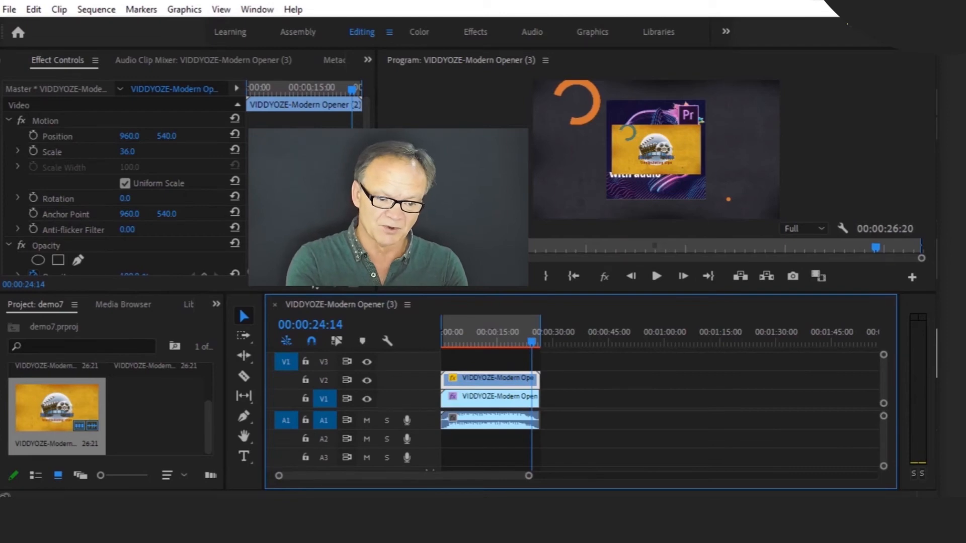
drag(129, 136, 468, 151)
drag(170, 139, 29, 142)
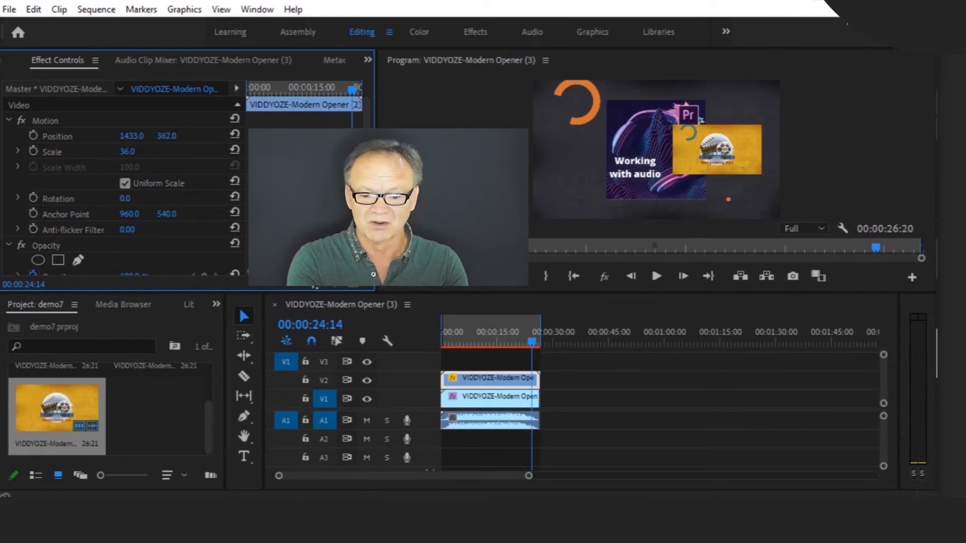
drag(232, 133, 174, 137)
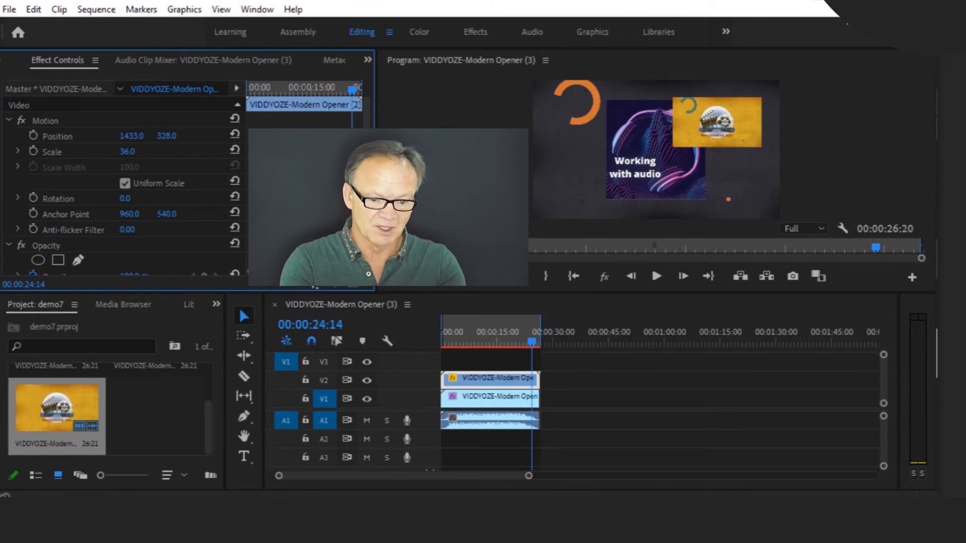
Step: Reduce the V2 clip's opacity to 46%
scroll(135, 216, down, 4)
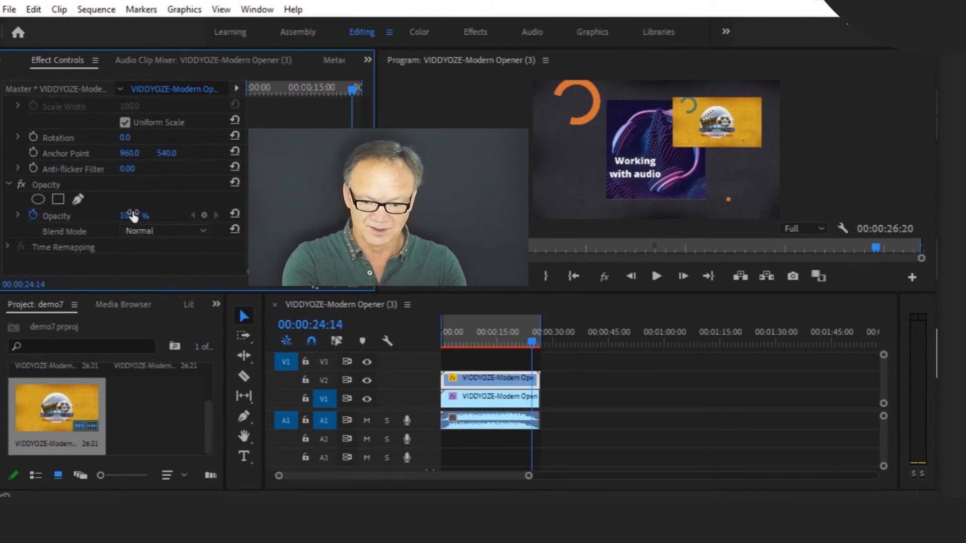
drag(131, 216, 87, 226)
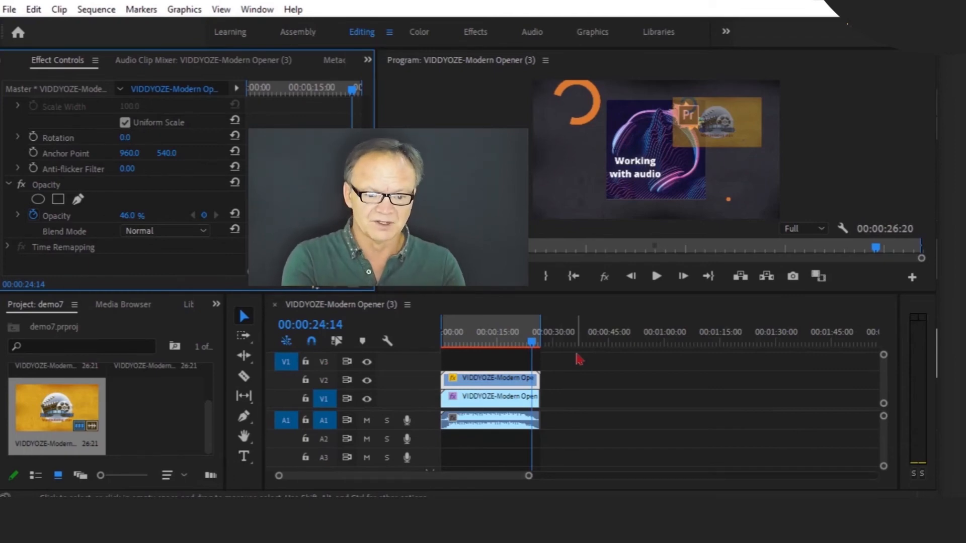
Step: Find the Crop effect by searching the effects for "crop" and apply it to the V1 clip
click(257, 9)
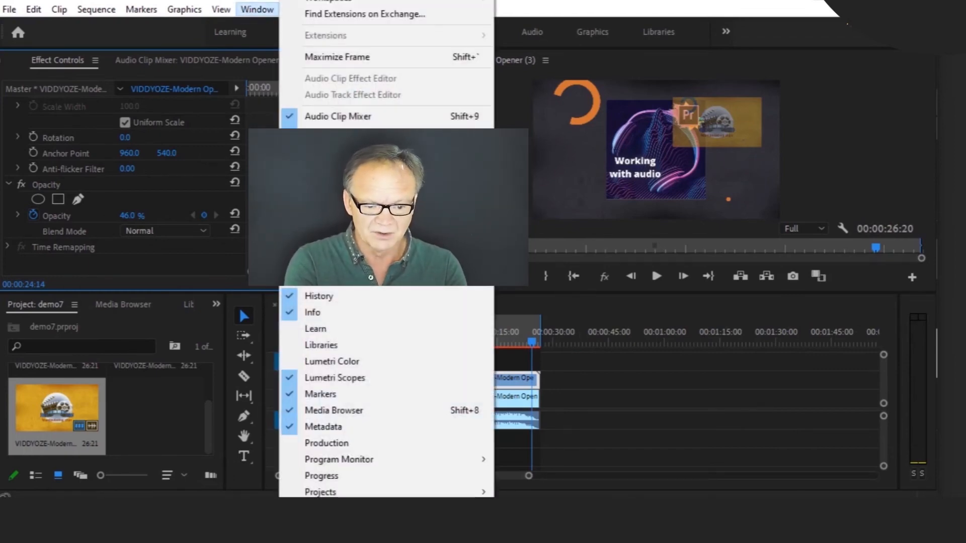
click(318, 231)
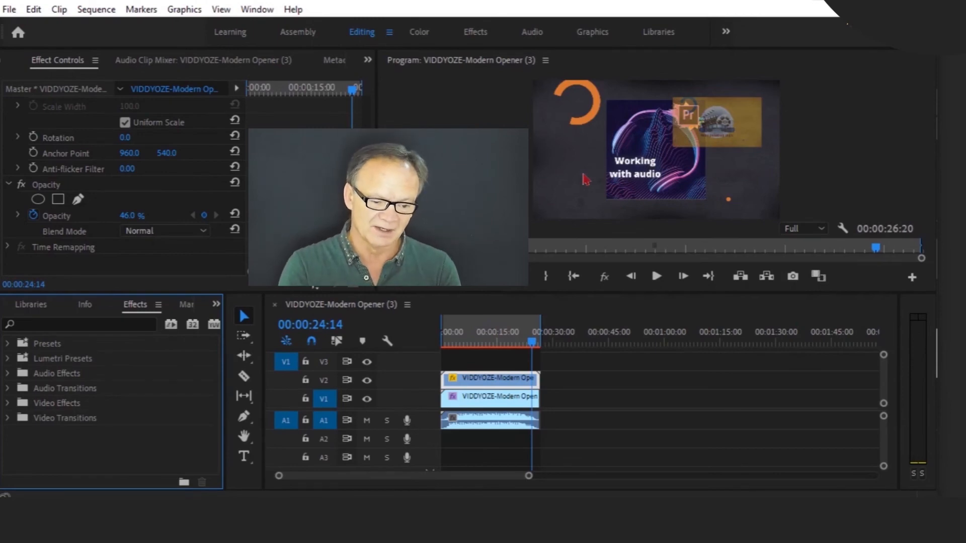
click(29, 322)
text(crop)
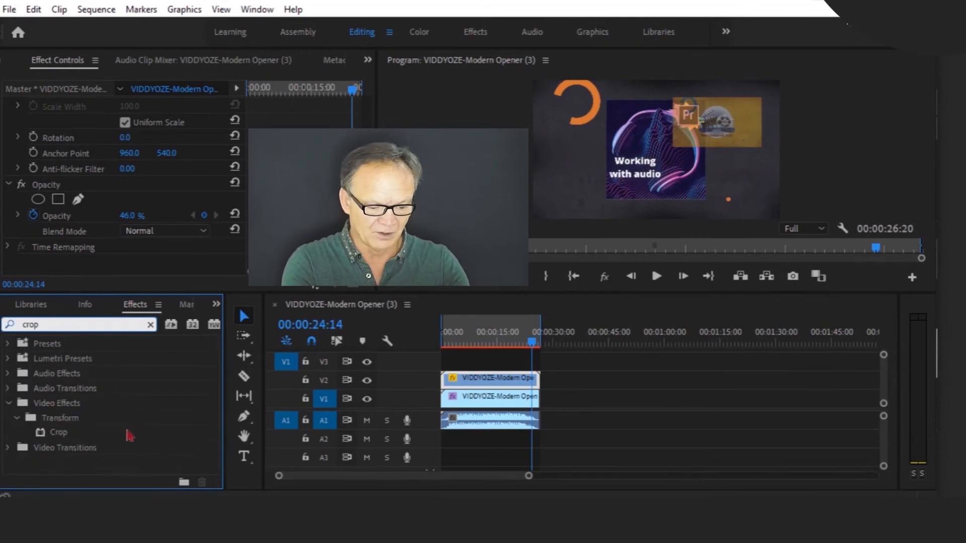
drag(51, 433, 468, 403)
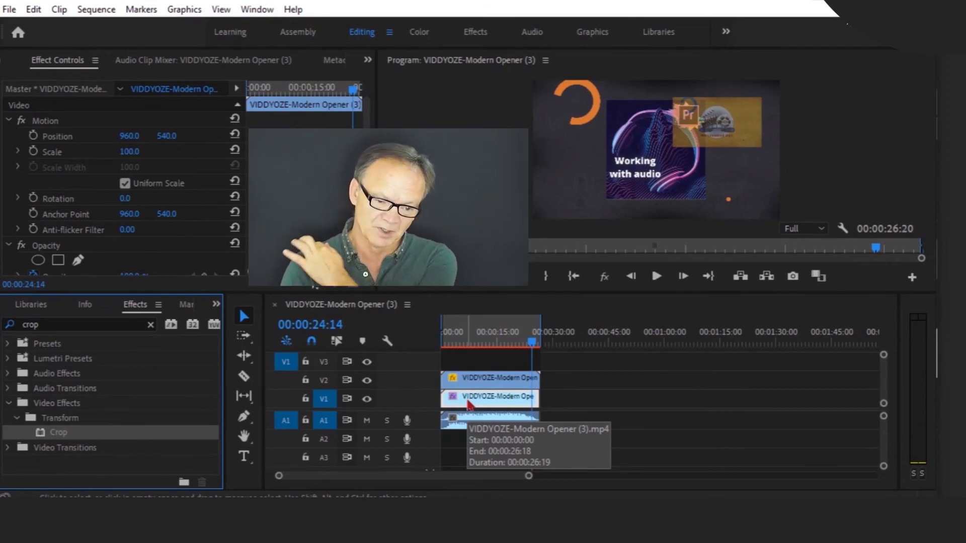
Step: Crop the V1 clip by 40% from its left side, and raise that crop to 50%
click(366, 166)
drag(367, 151, 367, 275)
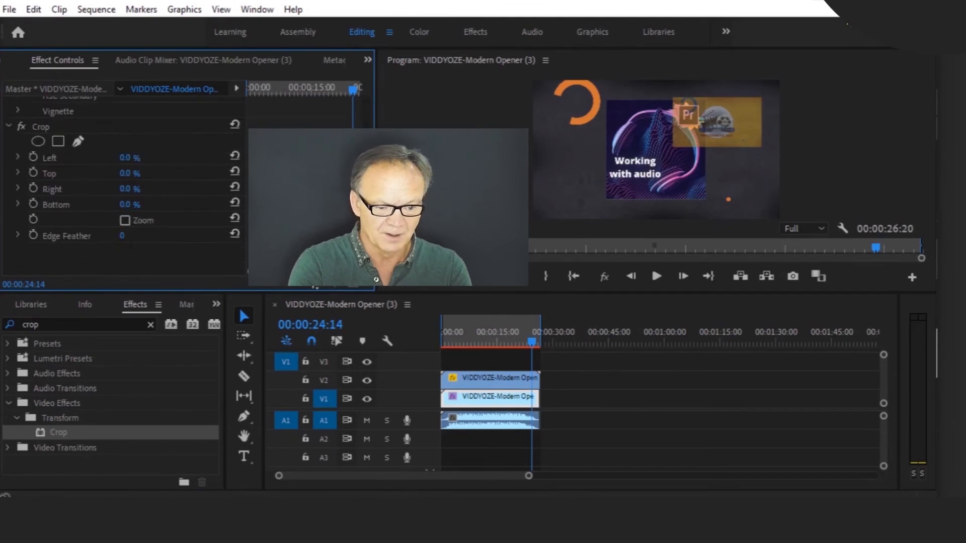
click(138, 190)
click(140, 157)
text(41)
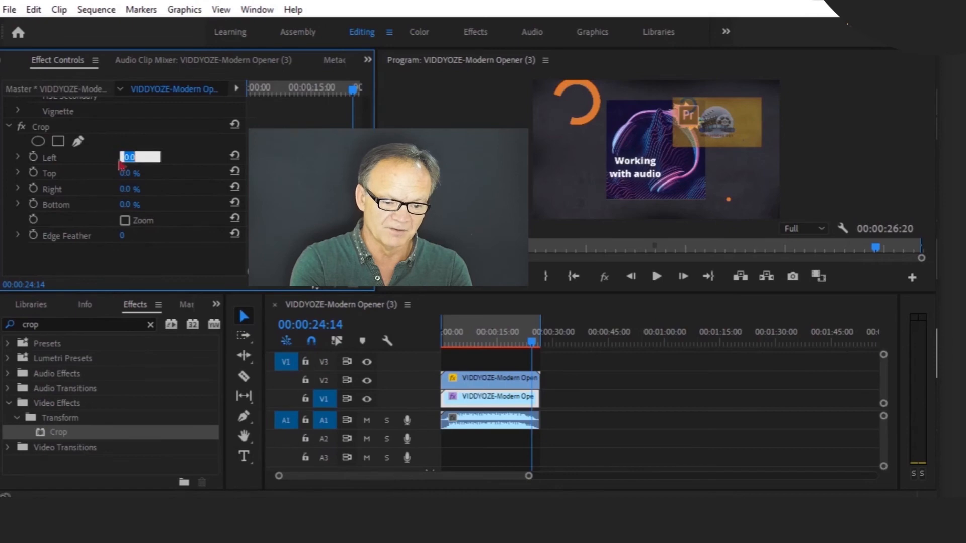
key(Return)
mouse_move(153, 157)
mouse_down()
mouse_move(164, 157)
mouse_move(154, 157)
mouse_up()
click(127, 158)
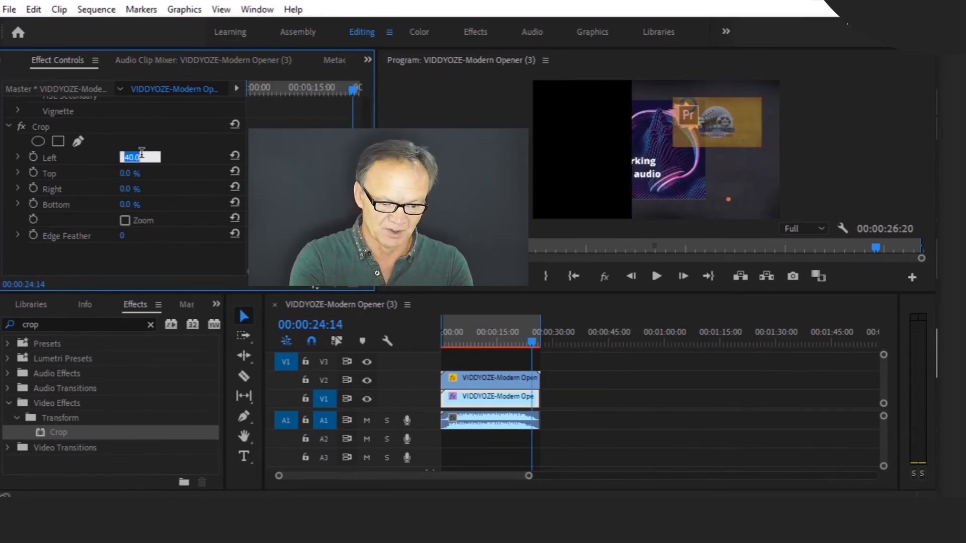
text(50)
key(Return)
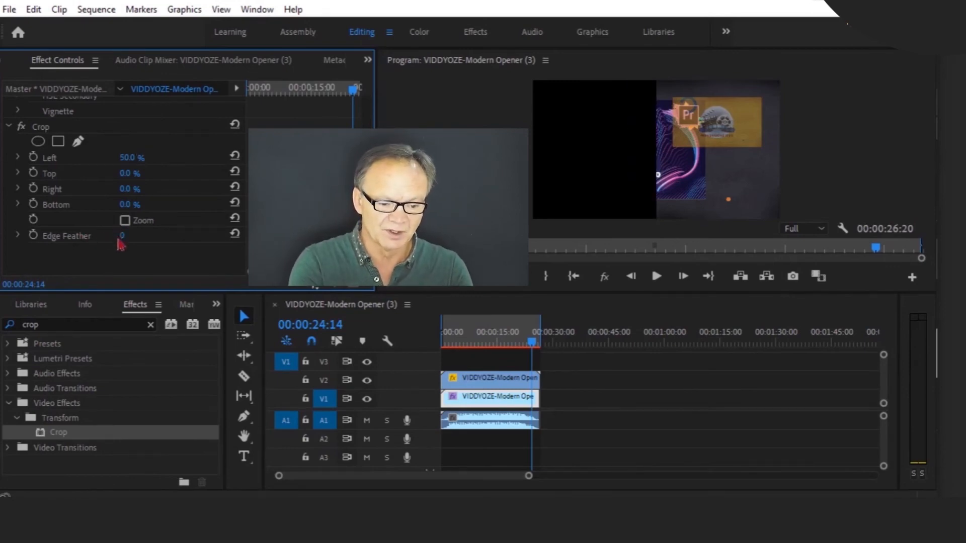
Step: Try an Edge Feather of -210 on the V1 clip's crop, and reset both the feather and the left crop
mouse_move(123, 237)
mouse_down()
mouse_move(338, 230)
mouse_move(98, 239)
mouse_move(134, 240)
mouse_up()
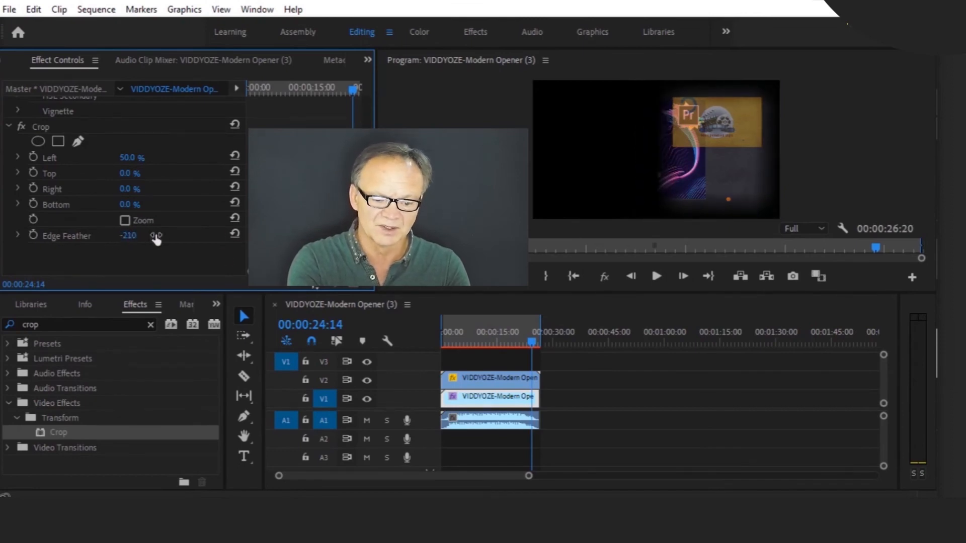
click(234, 234)
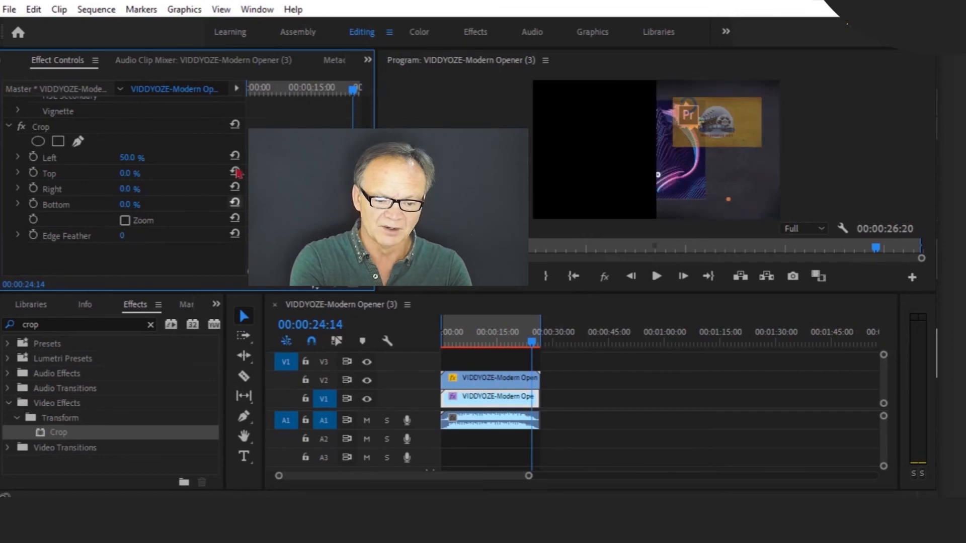
click(234, 155)
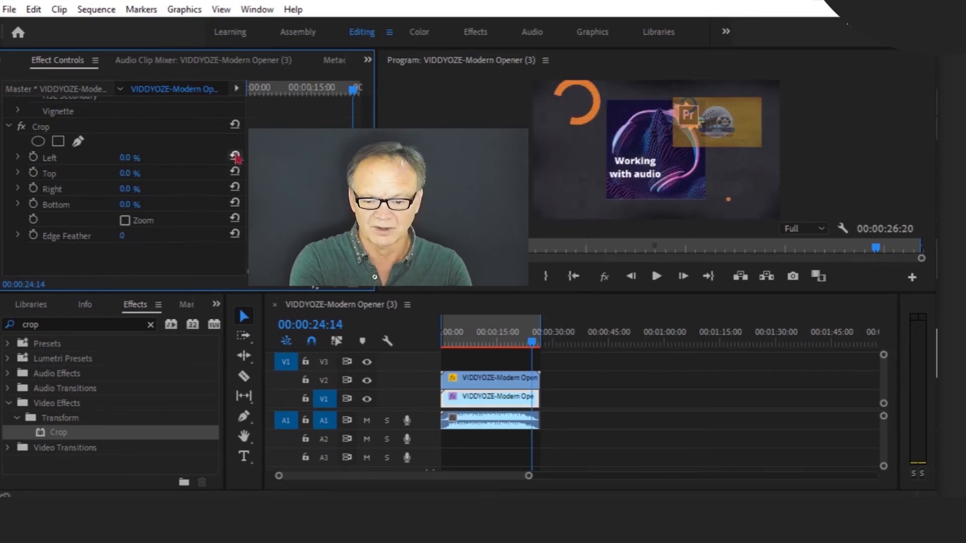
Step: Apply the Crop effect to the V2 clip and reset its opacity to 100%
click(484, 380)
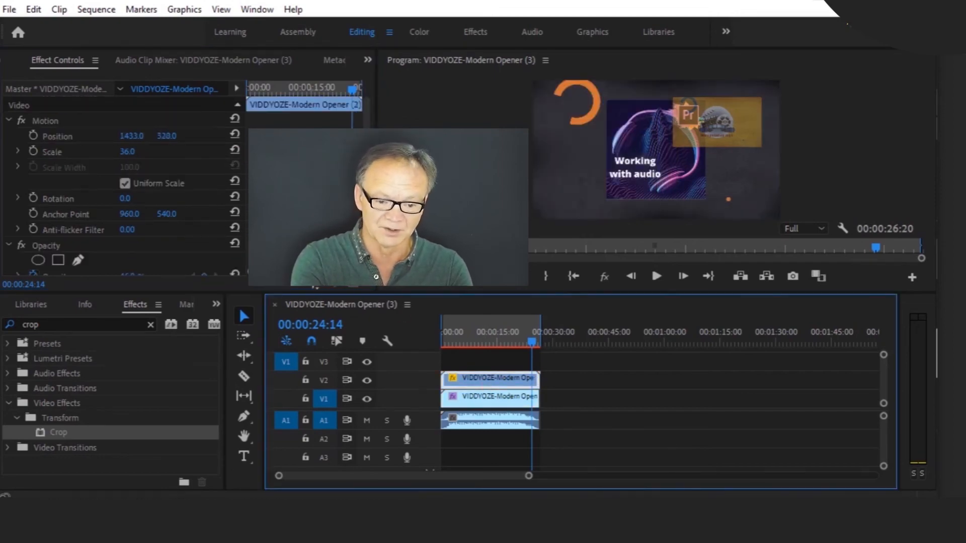
drag(58, 432, 534, 386)
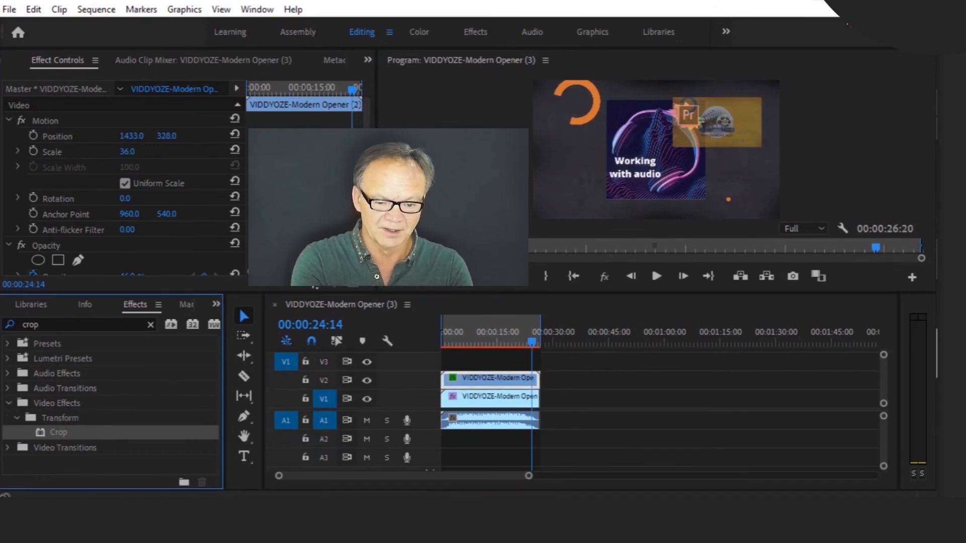
mouse_move(366, 174)
mouse_down()
mouse_move(366, 194)
mouse_move(366, 171)
mouse_up()
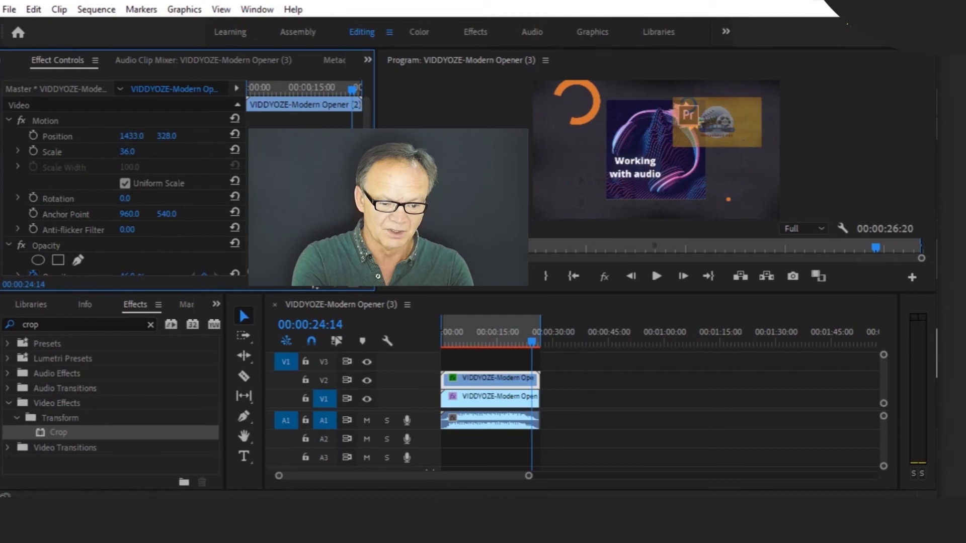
scroll(225, 216, down, 2)
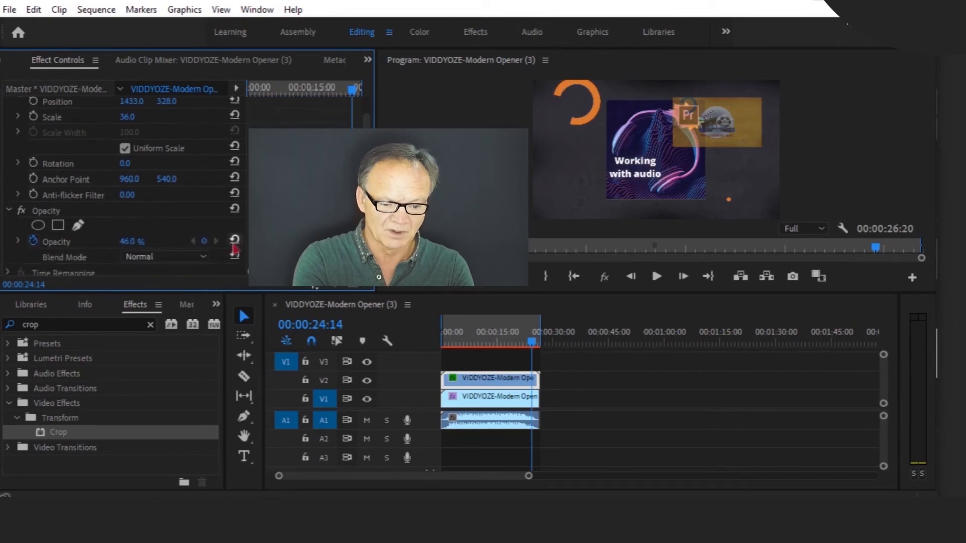
click(235, 240)
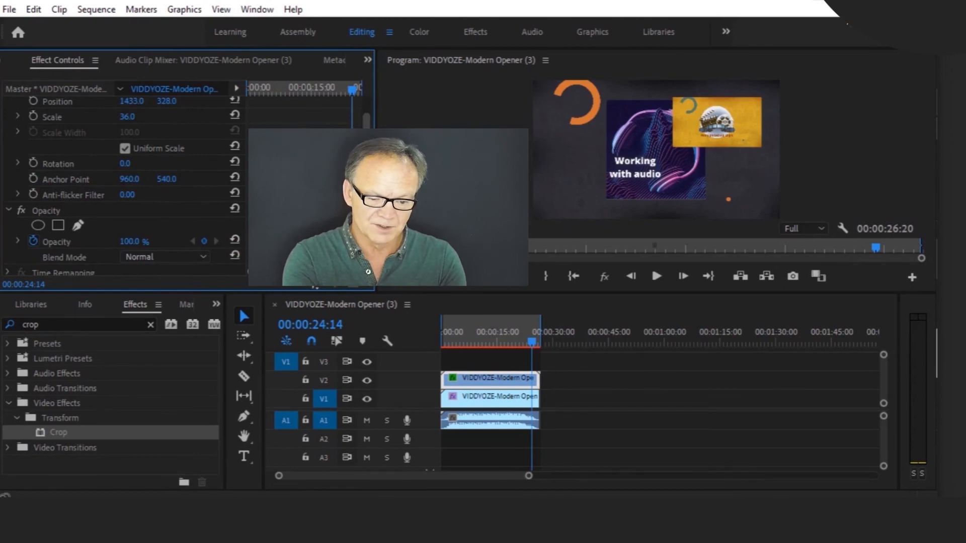
Step: Set the Edge Feather of the V2 clip's crop to 604
scroll(234, 244, down, 5)
drag(151, 243, 179, 238)
drag(49, 218, 719, 162)
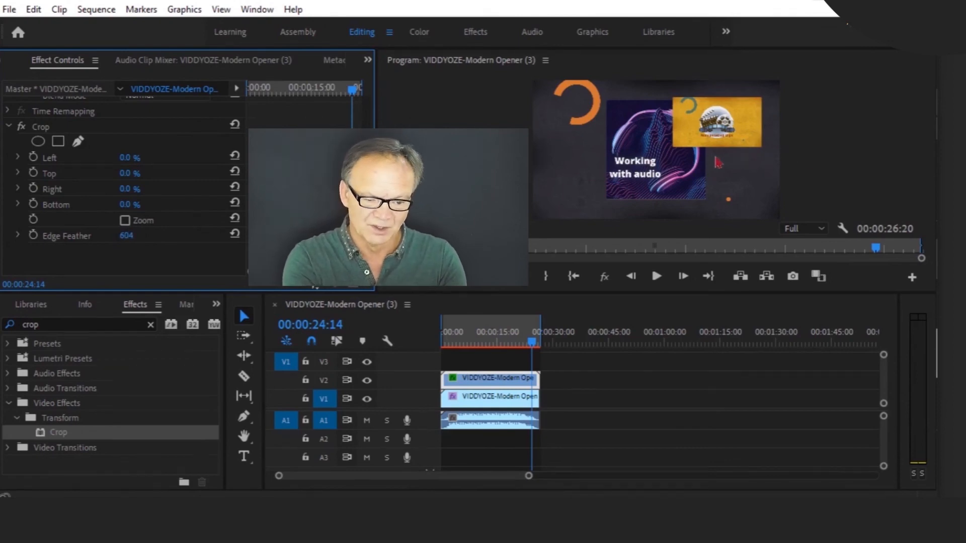
Step: Crop the V2 clip by 1% on its left, top, right and bottom sides
click(139, 154)
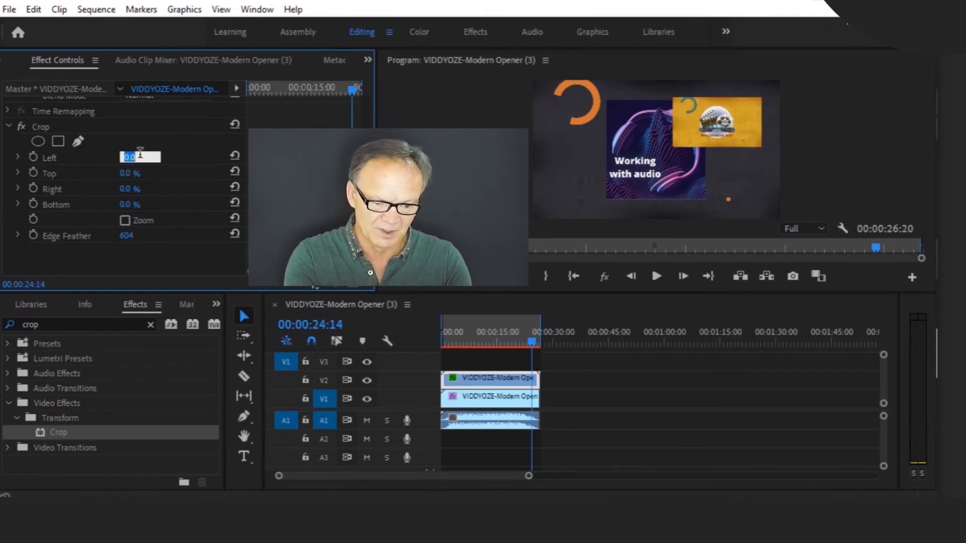
text(1)
key(Return)
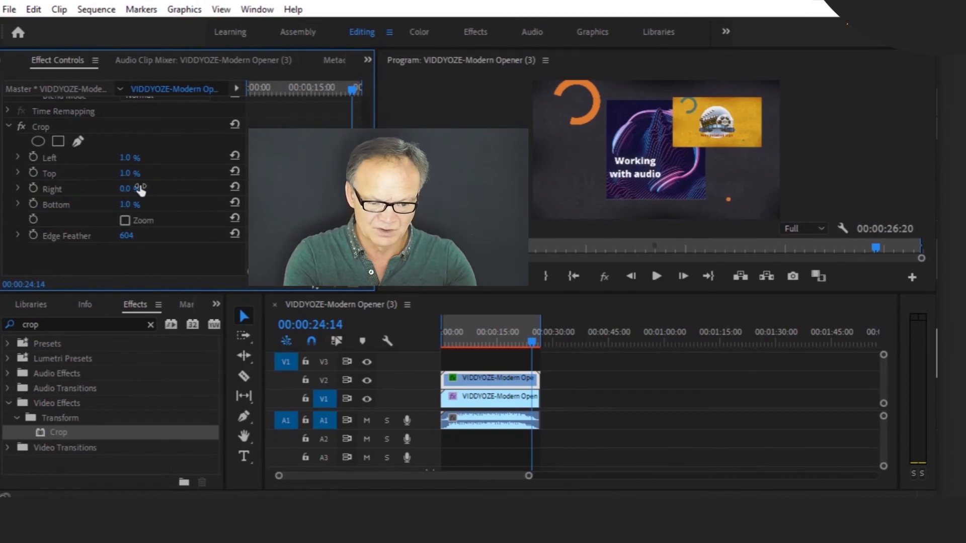
click(139, 187)
text(1)
key(Return)
Step: Return the V2 clip's four crop values to 0% and set its Edge Feather to 173
drag(130, 237, 52, 252)
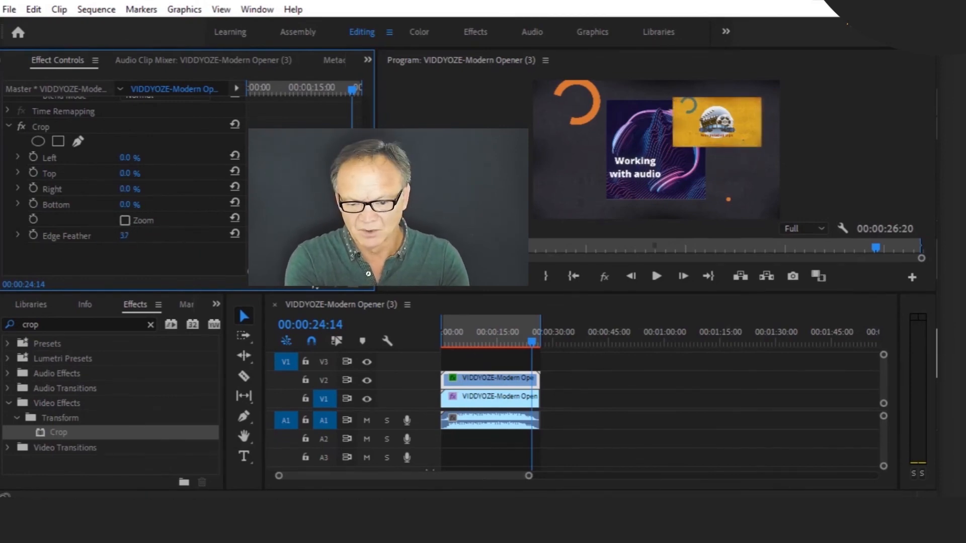
drag(127, 236, 140, 237)
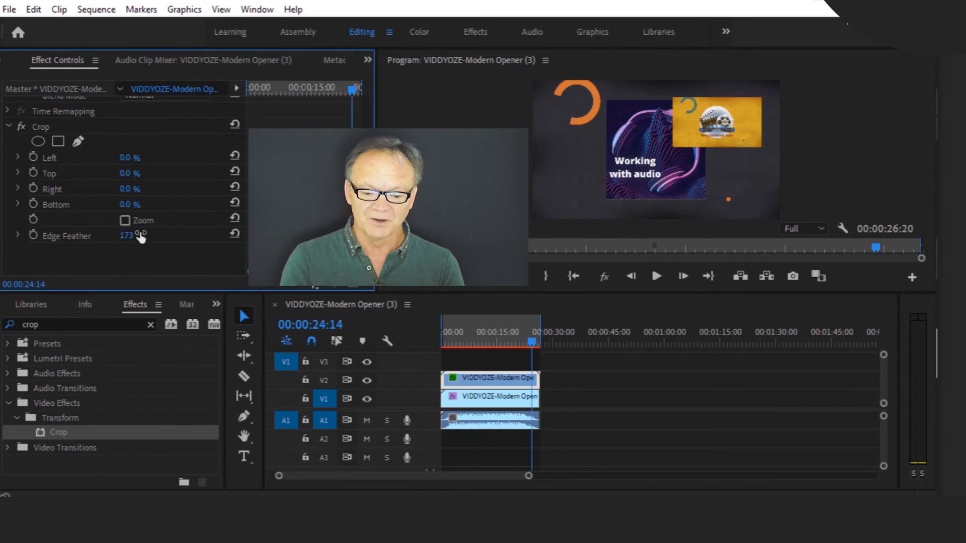
Step: Return the playhead to the sequence start, with audio track A1 muted and video track V1 hidden
click(514, 345)
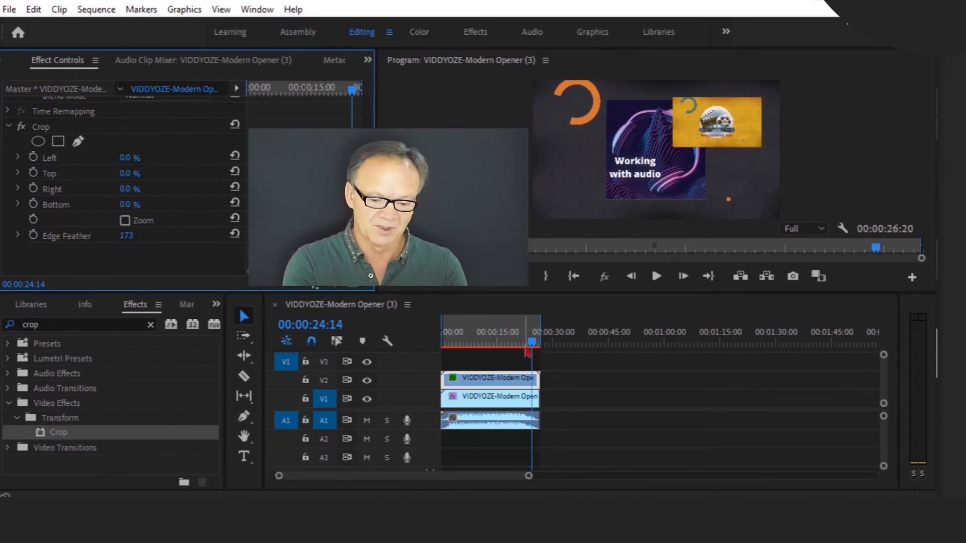
drag(496, 348, 416, 367)
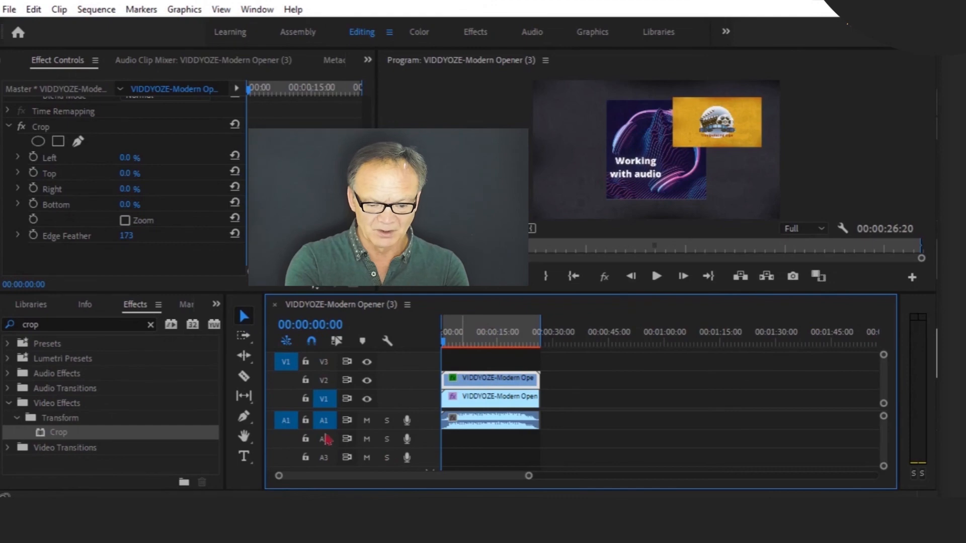
click(367, 421)
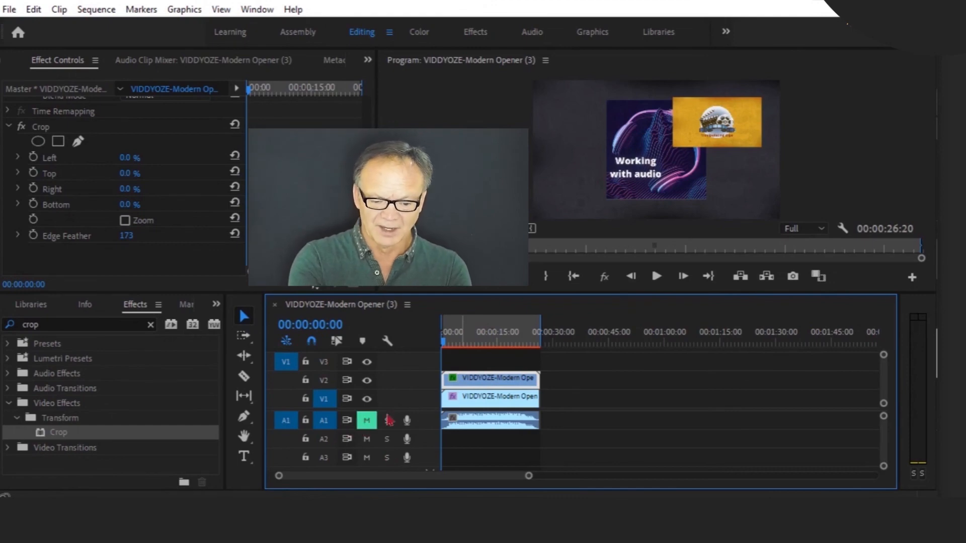
click(367, 399)
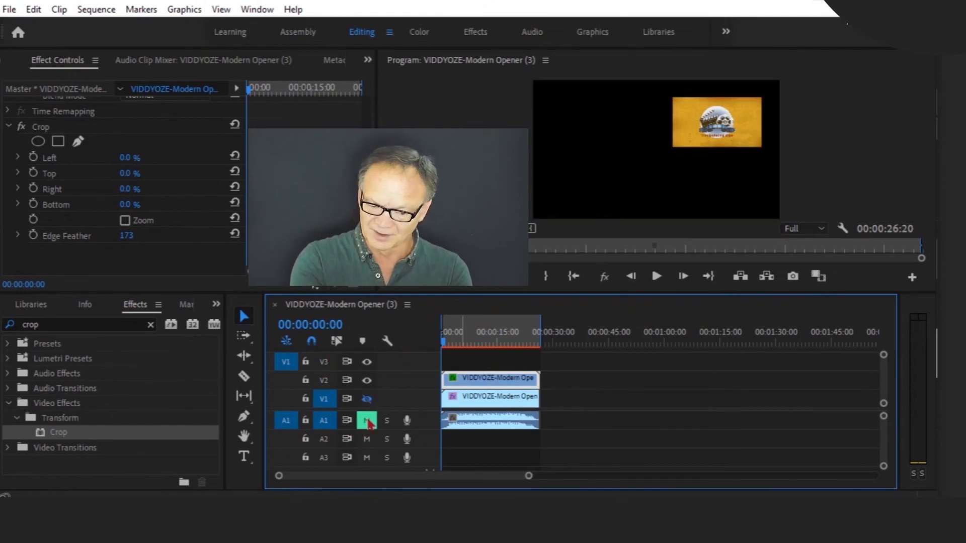